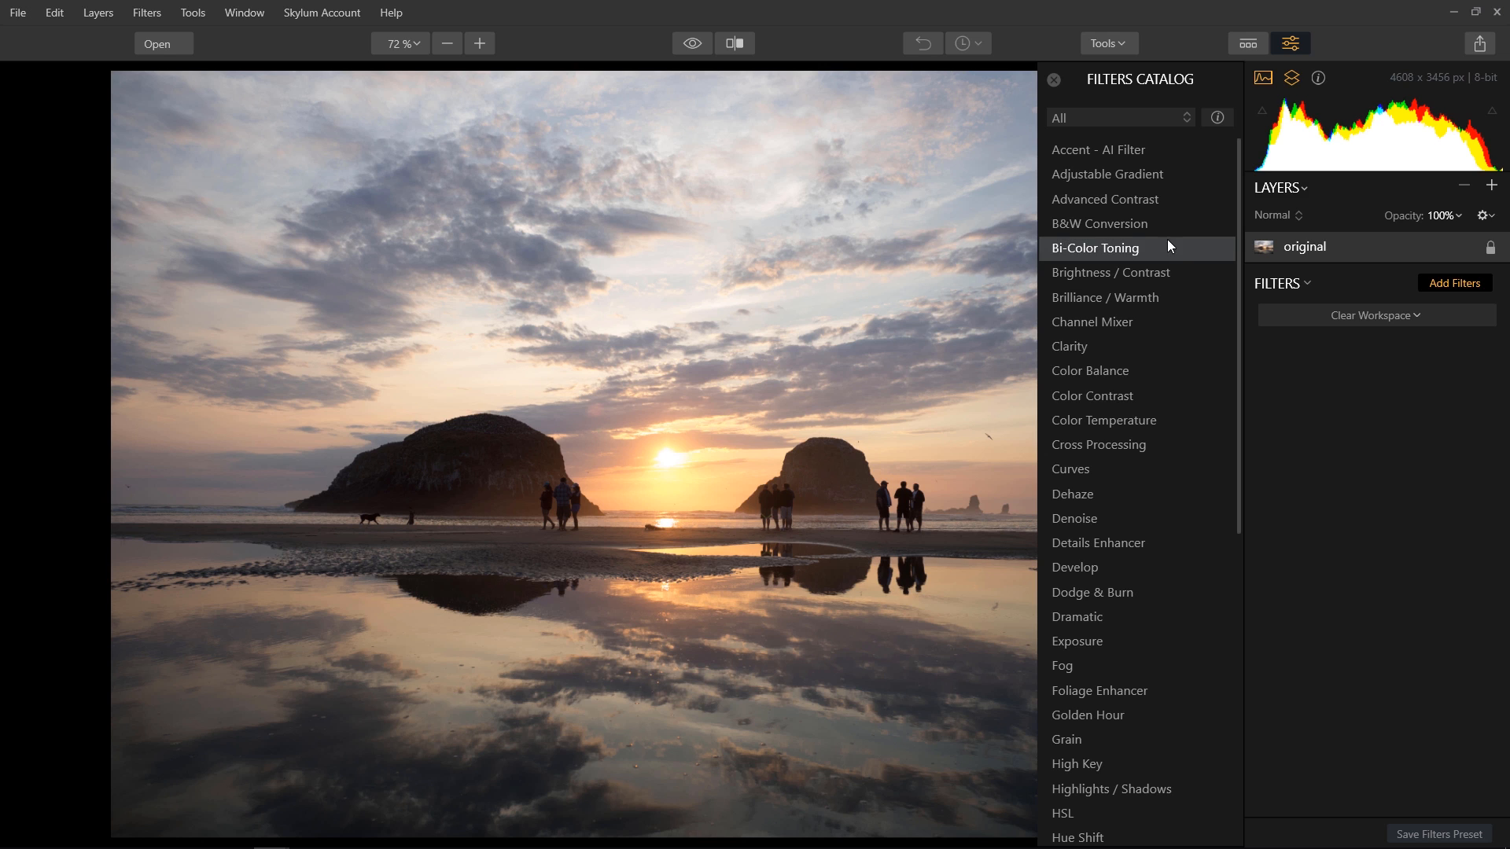
- Add the Brilliance / Warmth, Color Temperature, Golden Hour, Split Color Warmth and Sun Rays filters, then close the filters catalog
left_click(1140, 296)
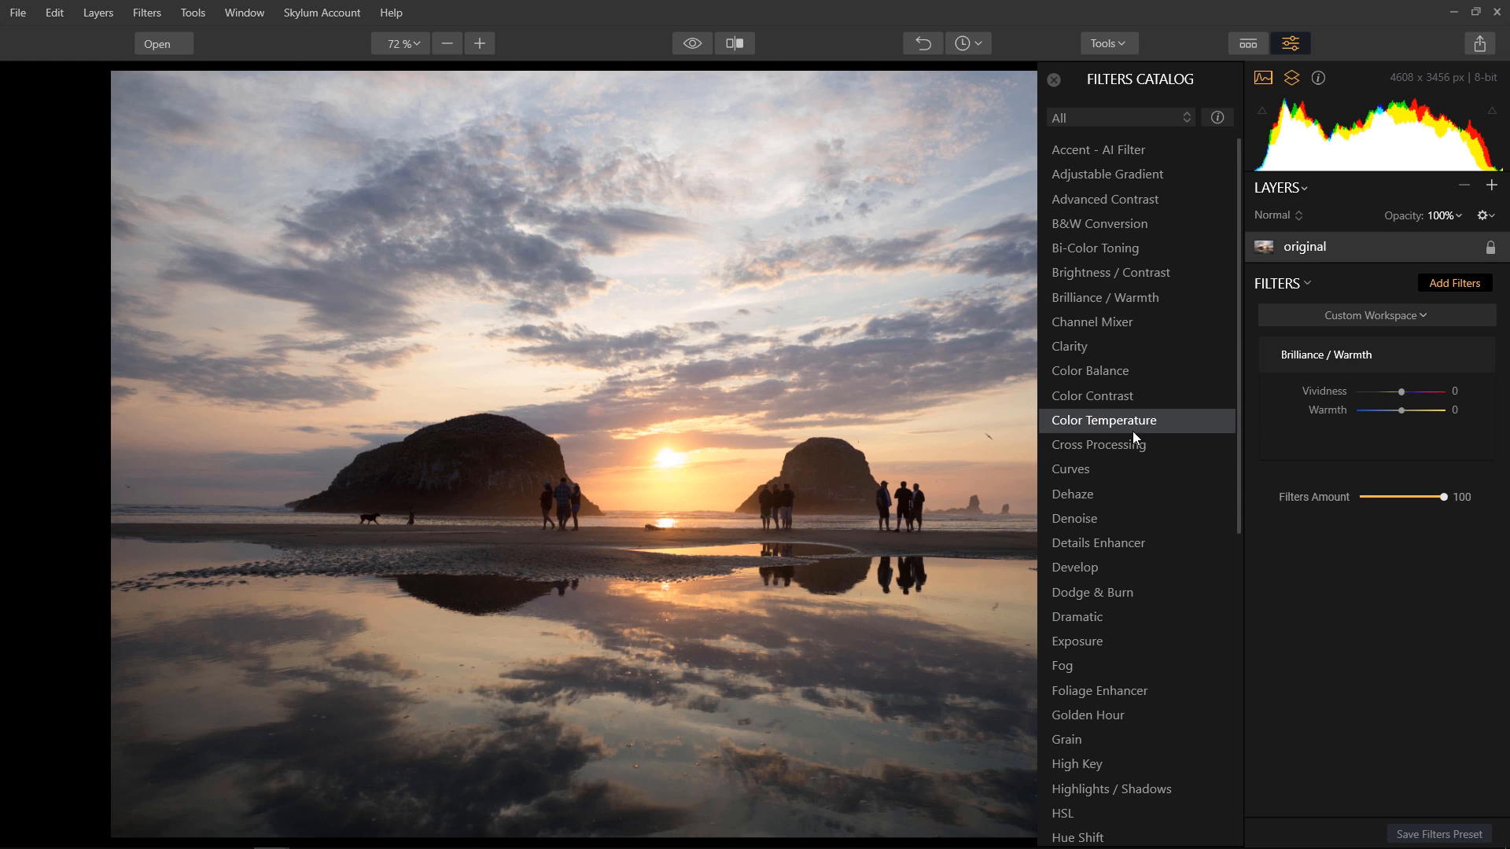
left_click(1134, 423)
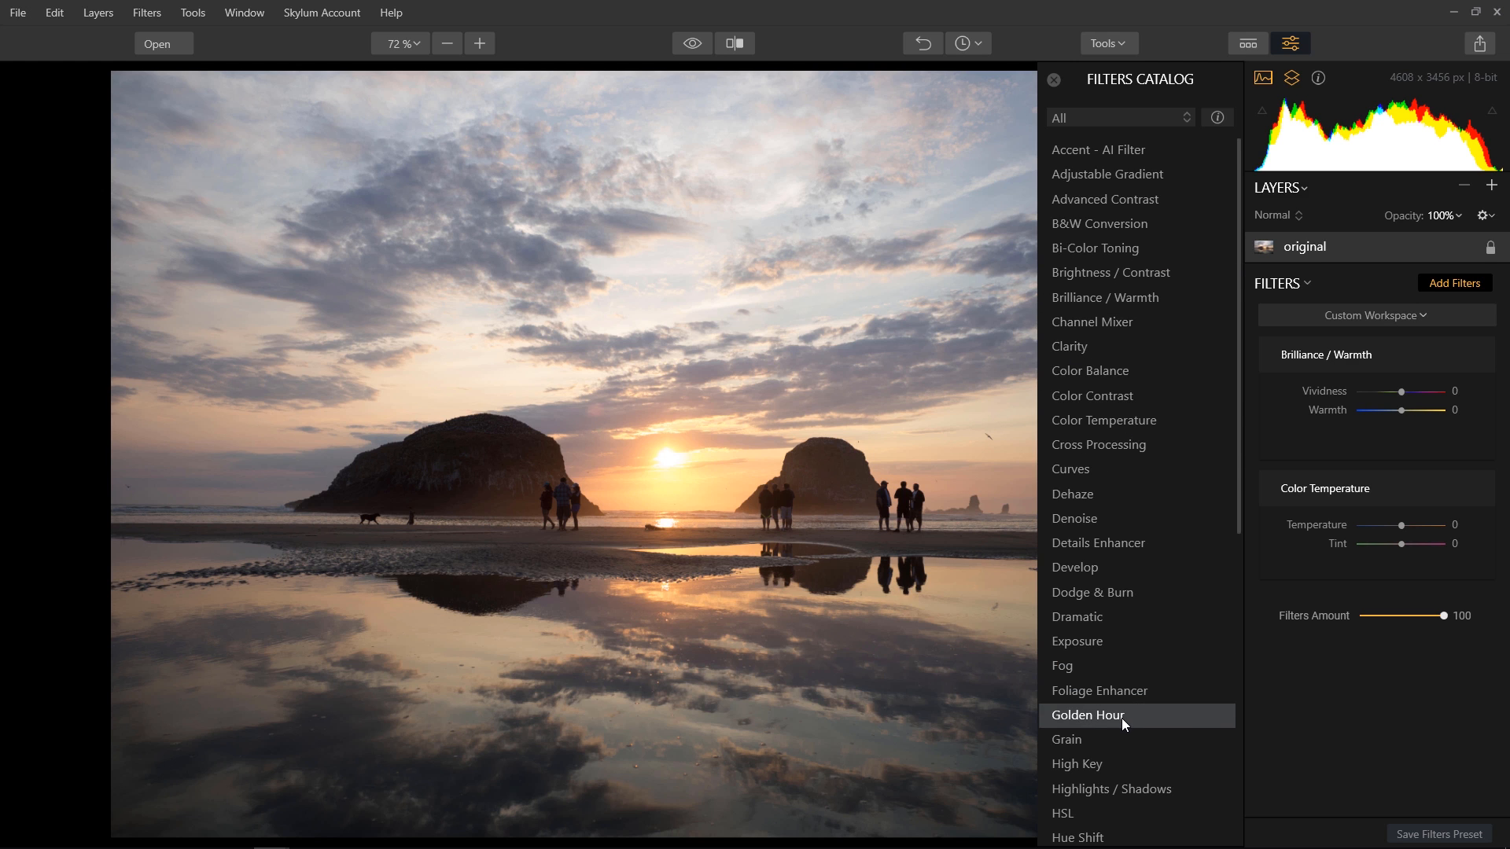
left_click(1122, 718)
scroll(1126, 669, "down", 5)
left_click(1129, 616)
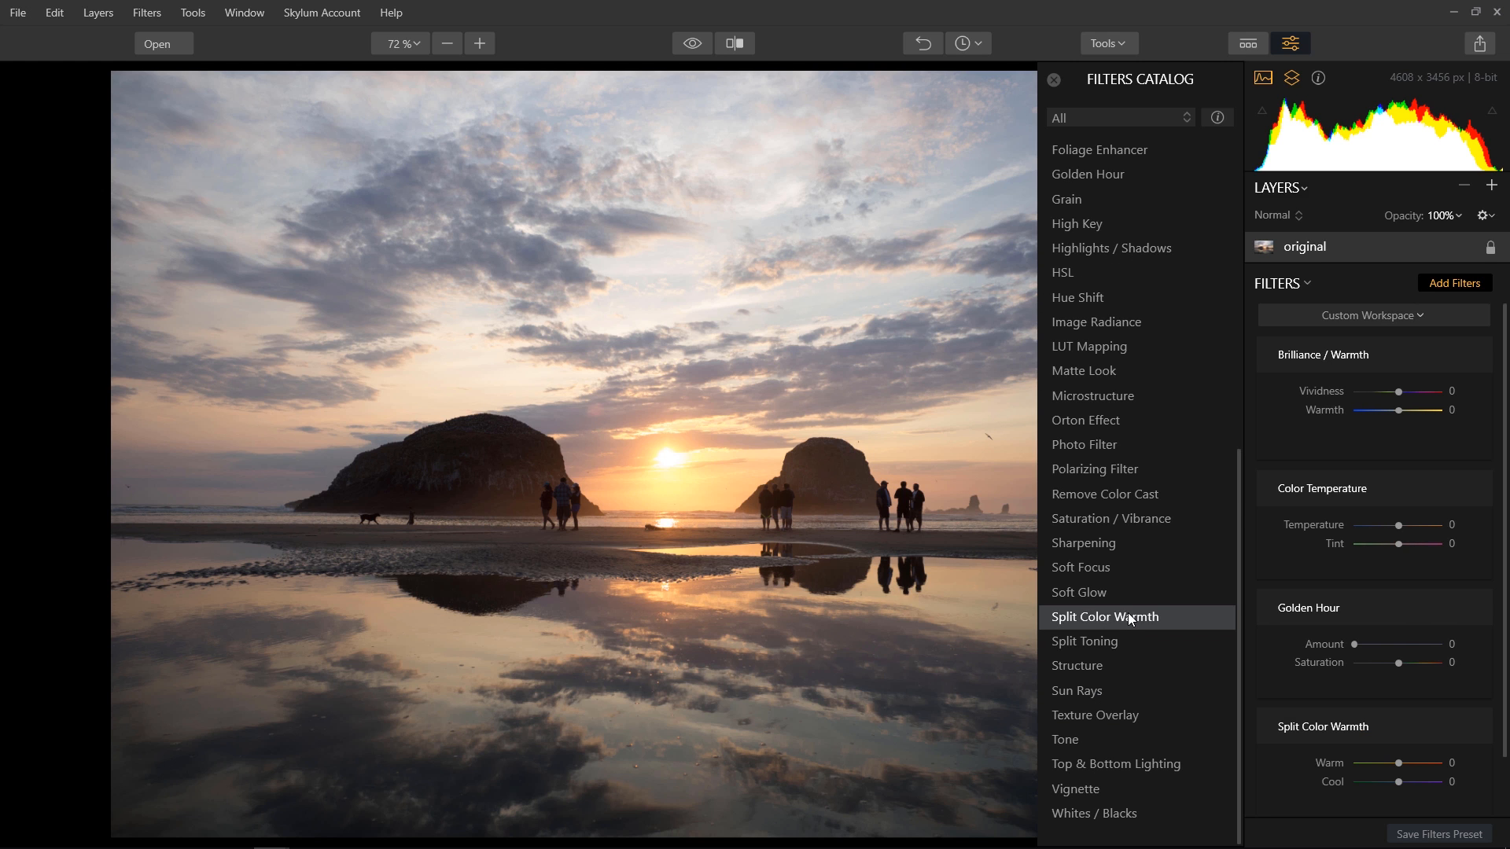
left_click(1125, 693)
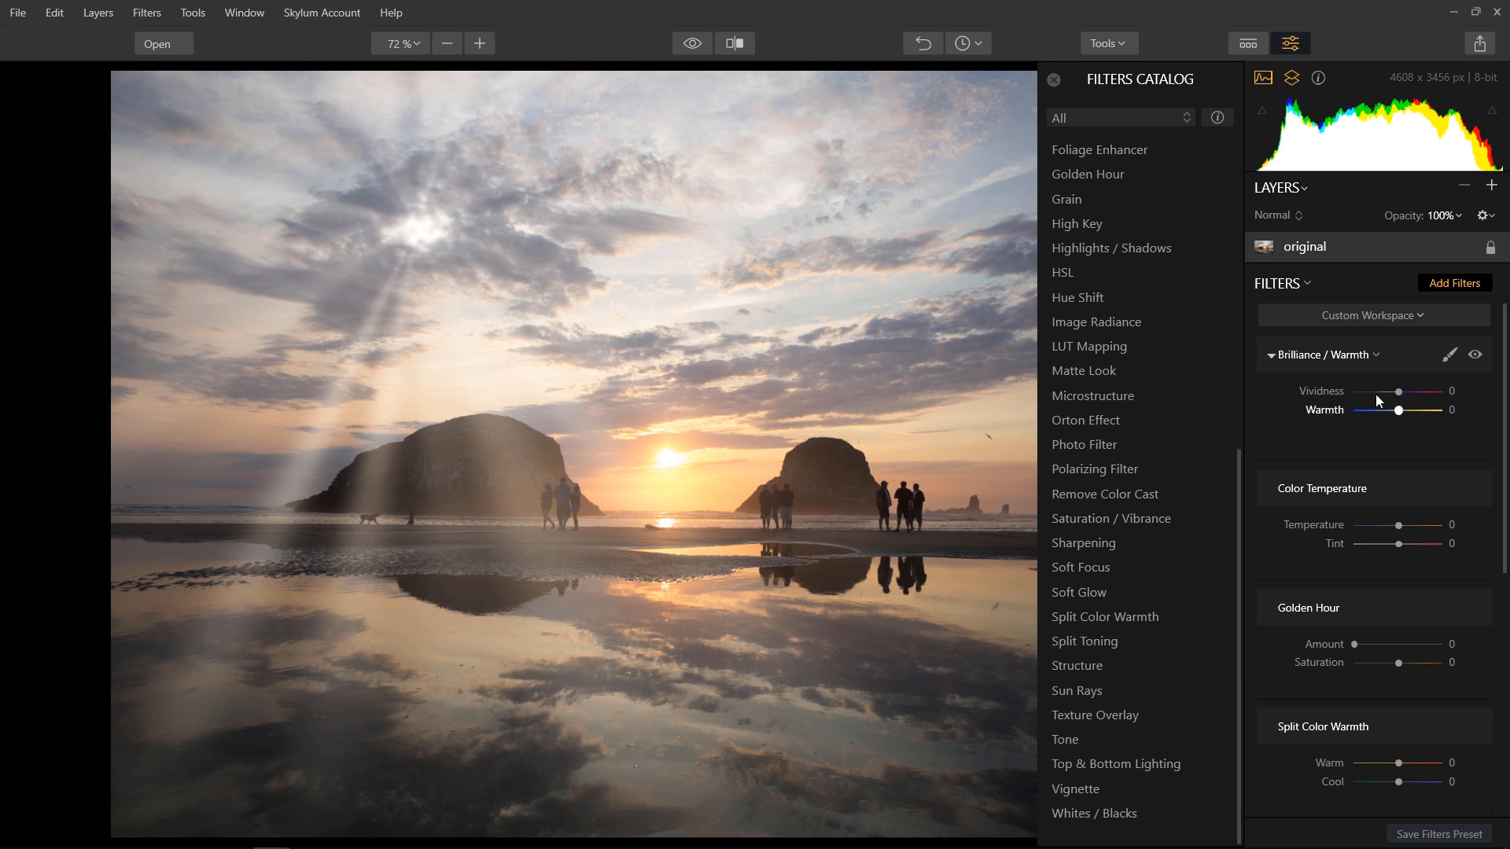
left_click(1451, 288)
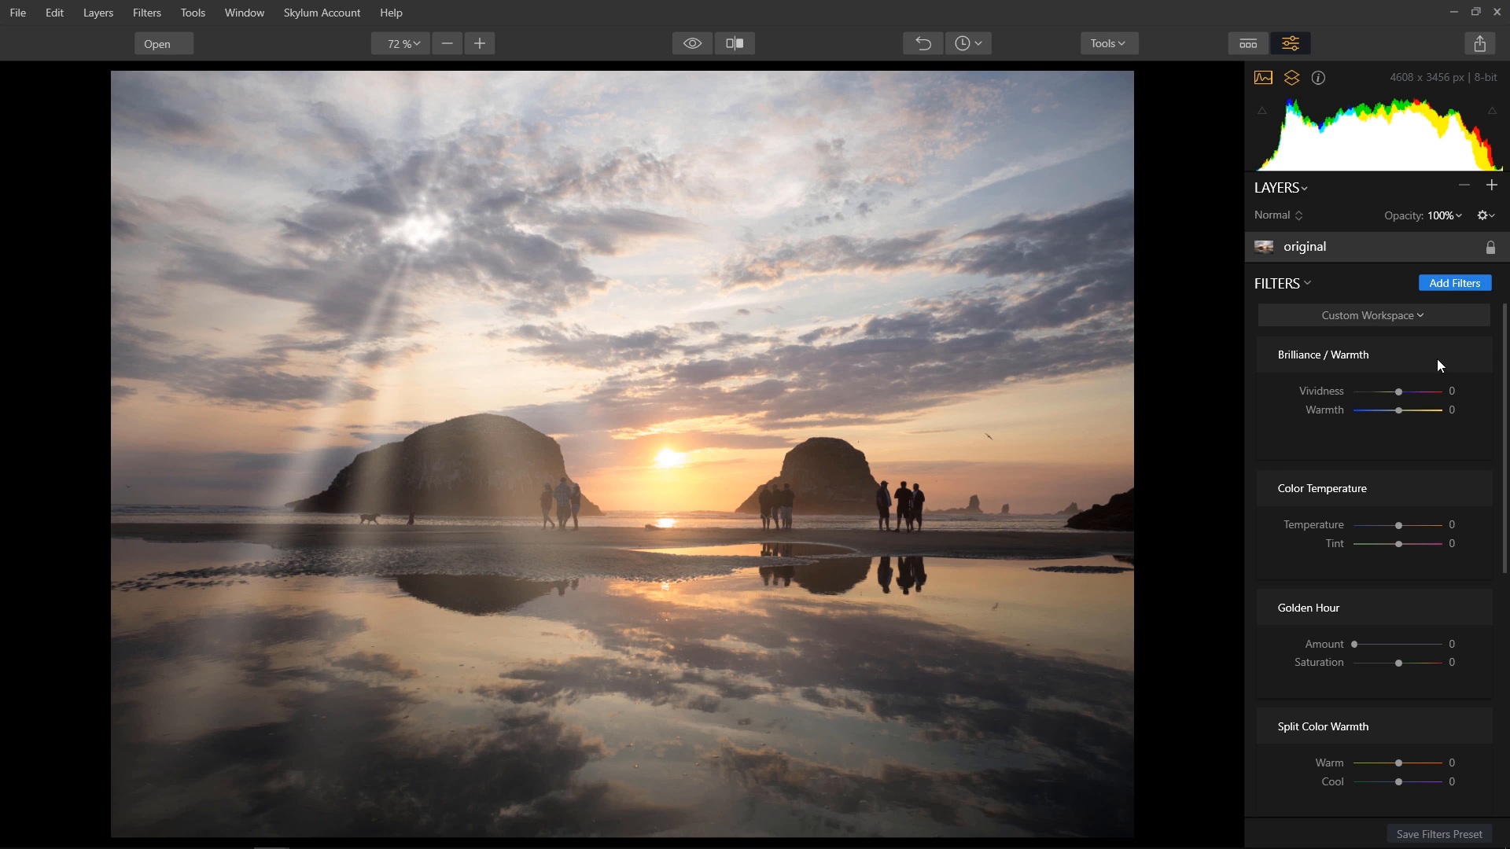
- Hide the Sun Rays effect and set the Brilliance / Warmth filter to Vividness 27 and Warmth -4
scroll(1397, 542, "down", 5)
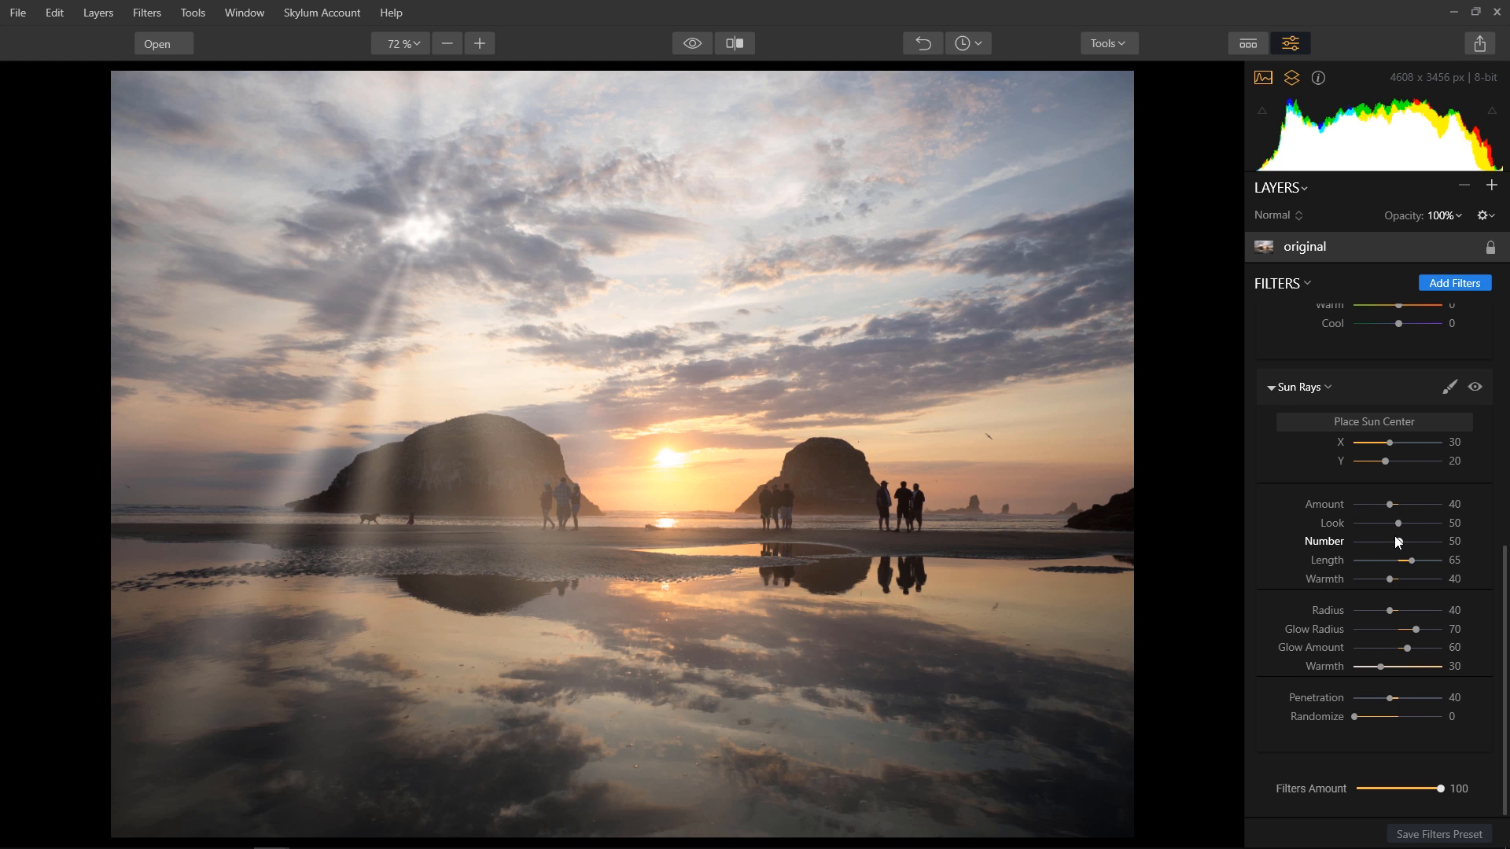
left_click(1475, 388)
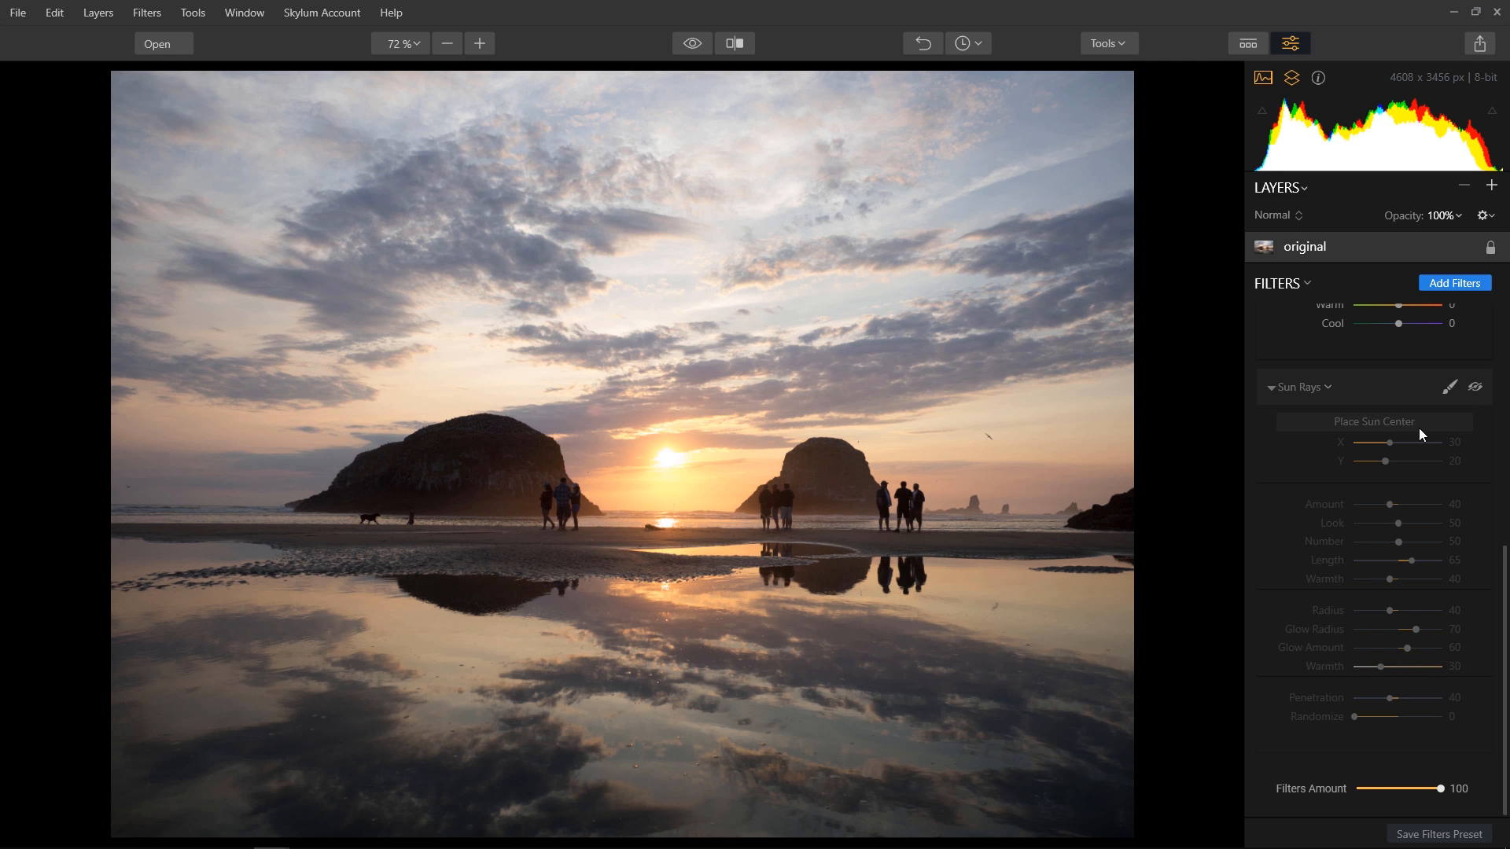
scroll(1421, 429, "up", 5)
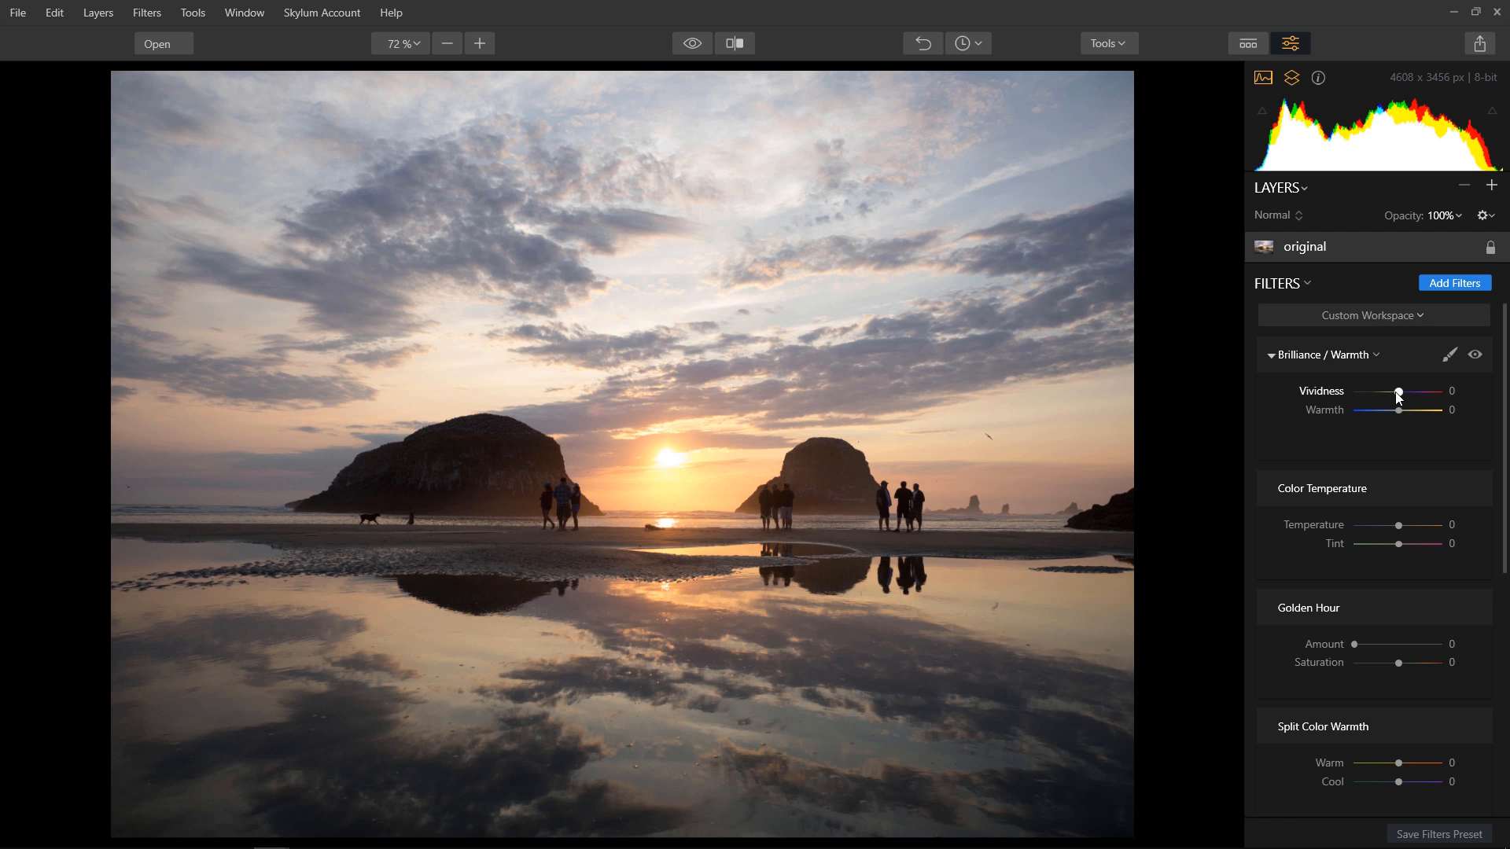
mouse_move(1399, 397)
left_mouse_down()
mouse_move(1412, 399)
mouse_move(1397, 411)
left_mouse_up()
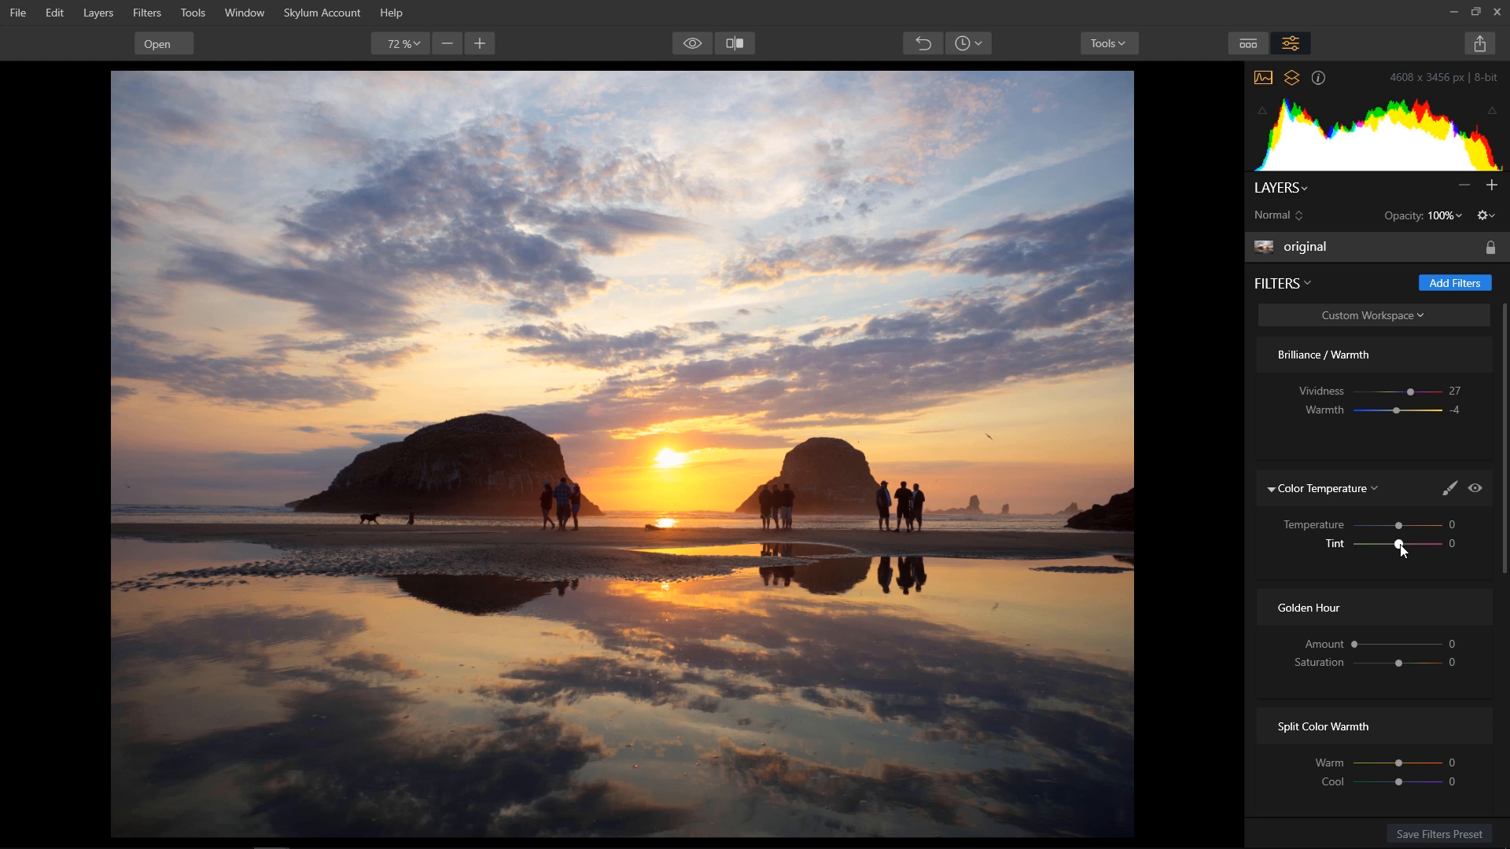
- Set Color Temperature's Tint to 15 and Golden Hour's Amount to 11 and Saturation to 14, checking against the original photo
left_click_drag(1403, 550, 1408, 551)
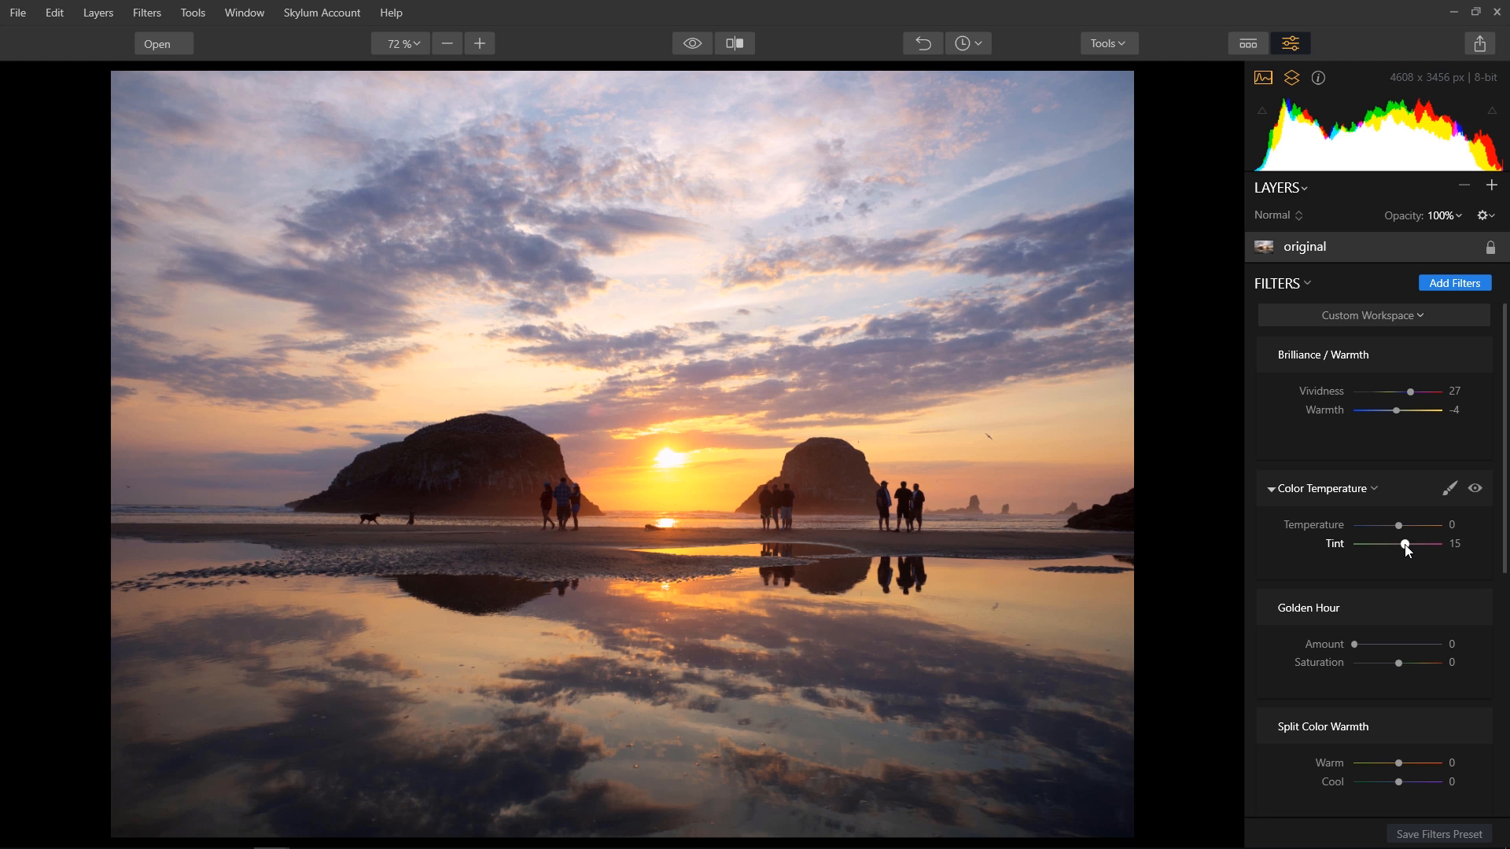
left_click(1365, 646)
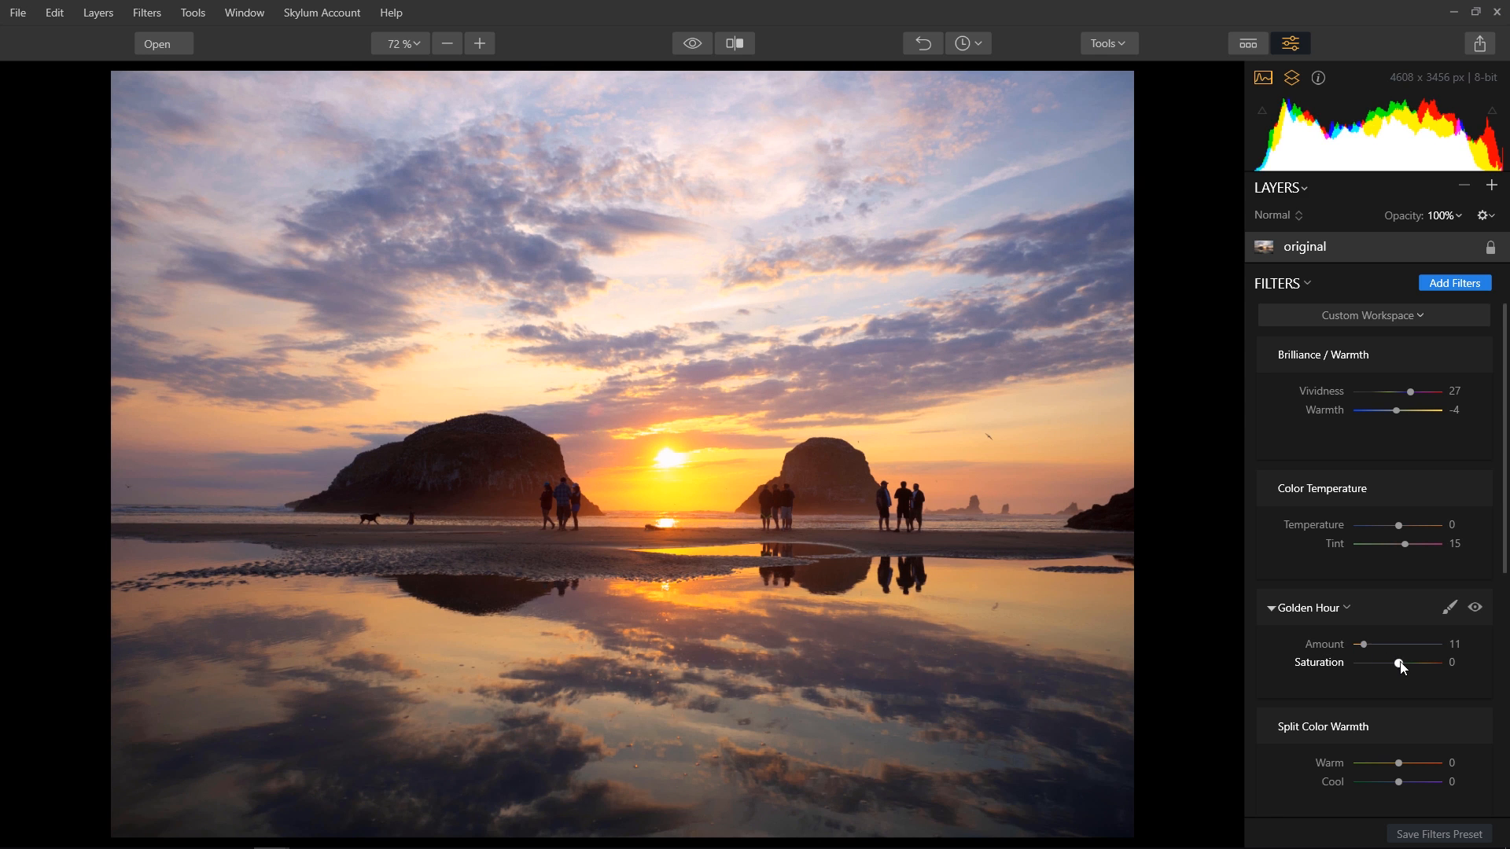
left_click_drag(1403, 663, 1406, 664)
left_click(689, 45)
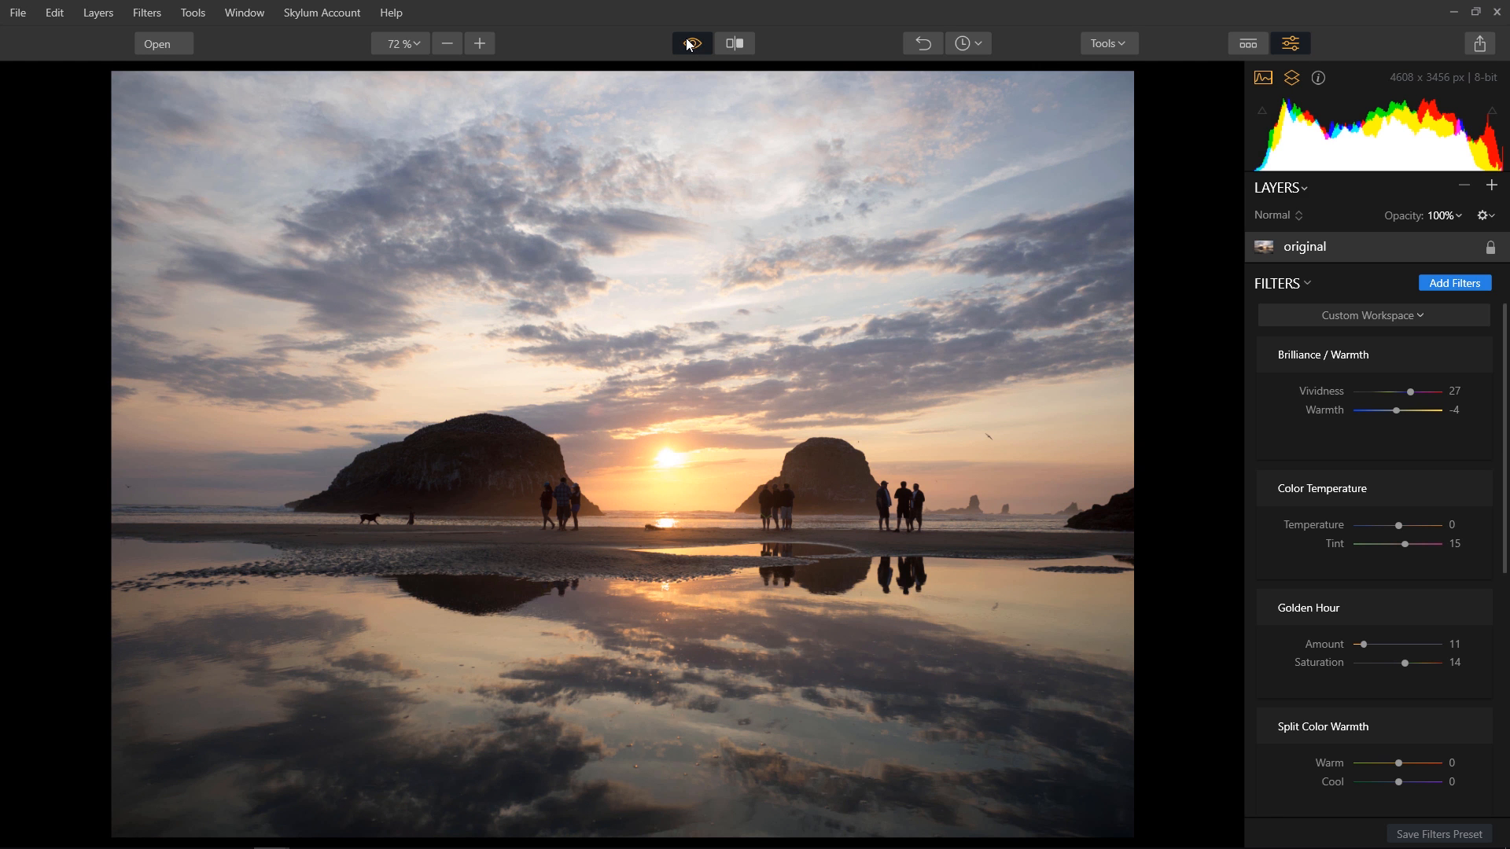
left_click(689, 45)
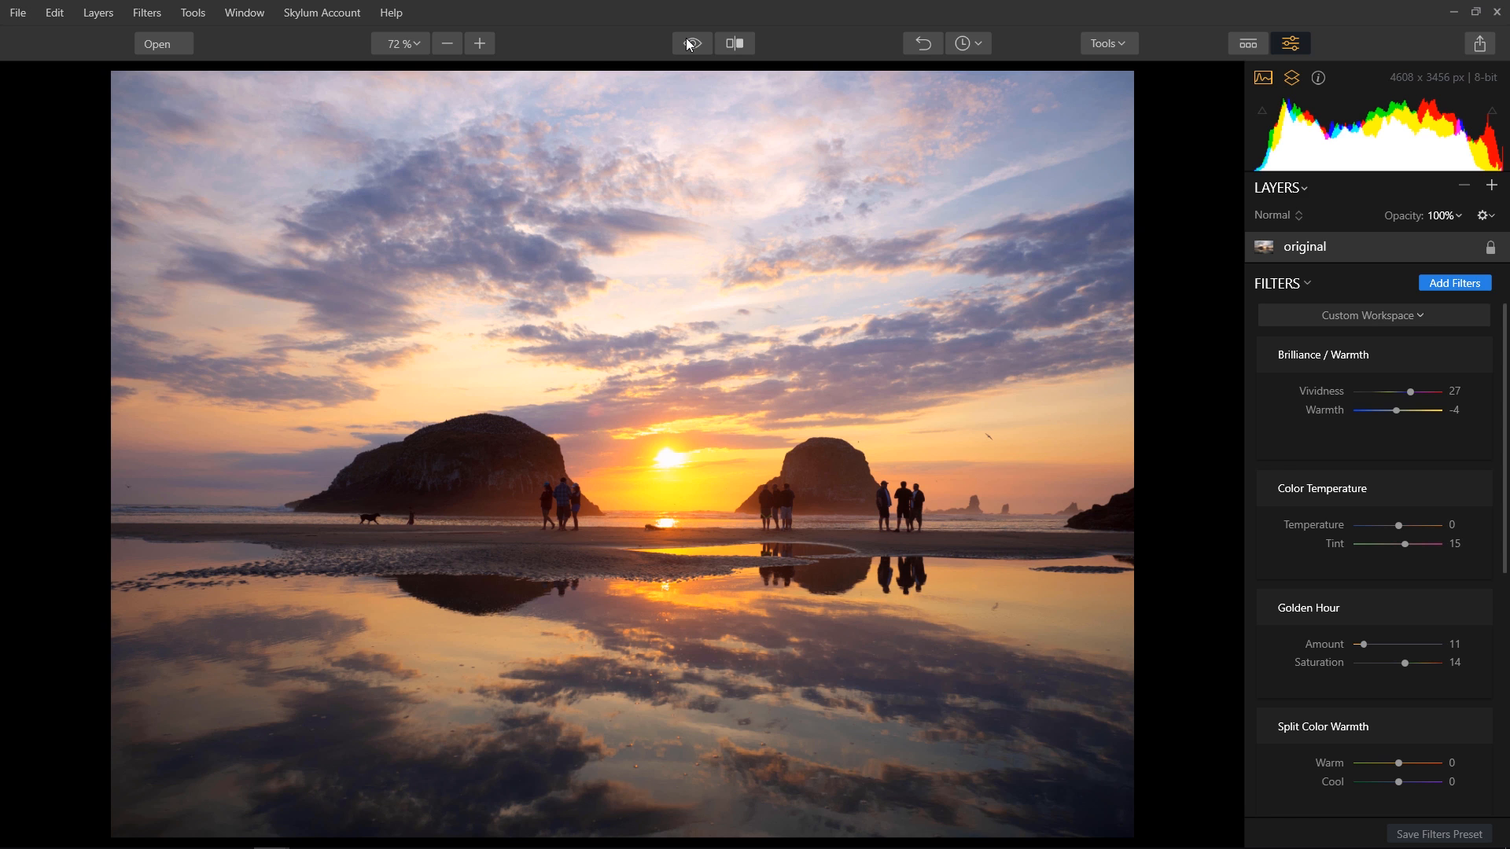
- Set Split Color Warmth to Warm 14 and Cool 25, and compare the photo with and without that filter
scroll(1428, 787, "down", 1)
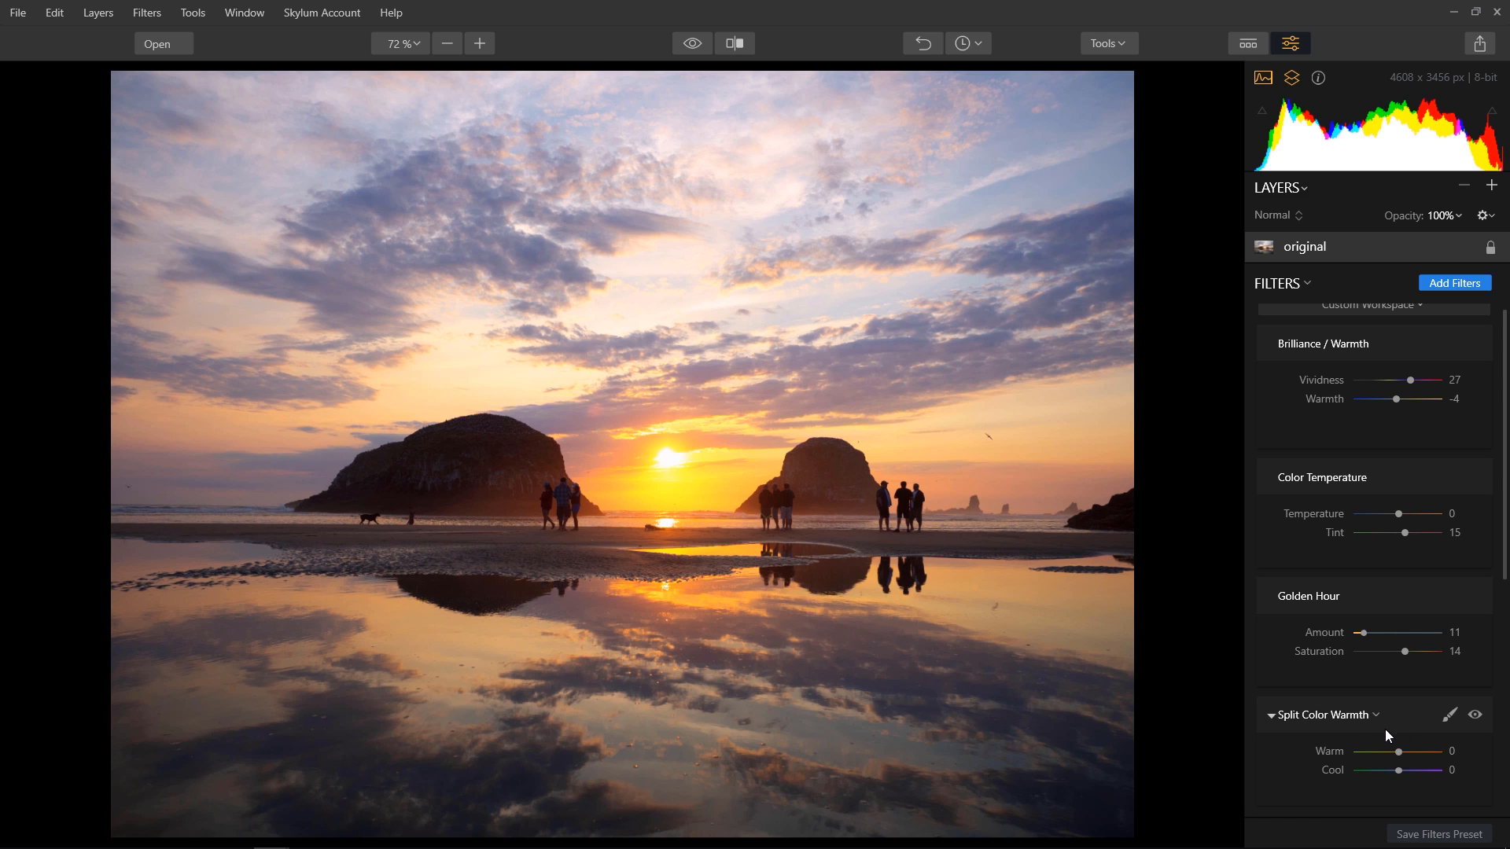
left_click_drag(1401, 753, 1410, 773)
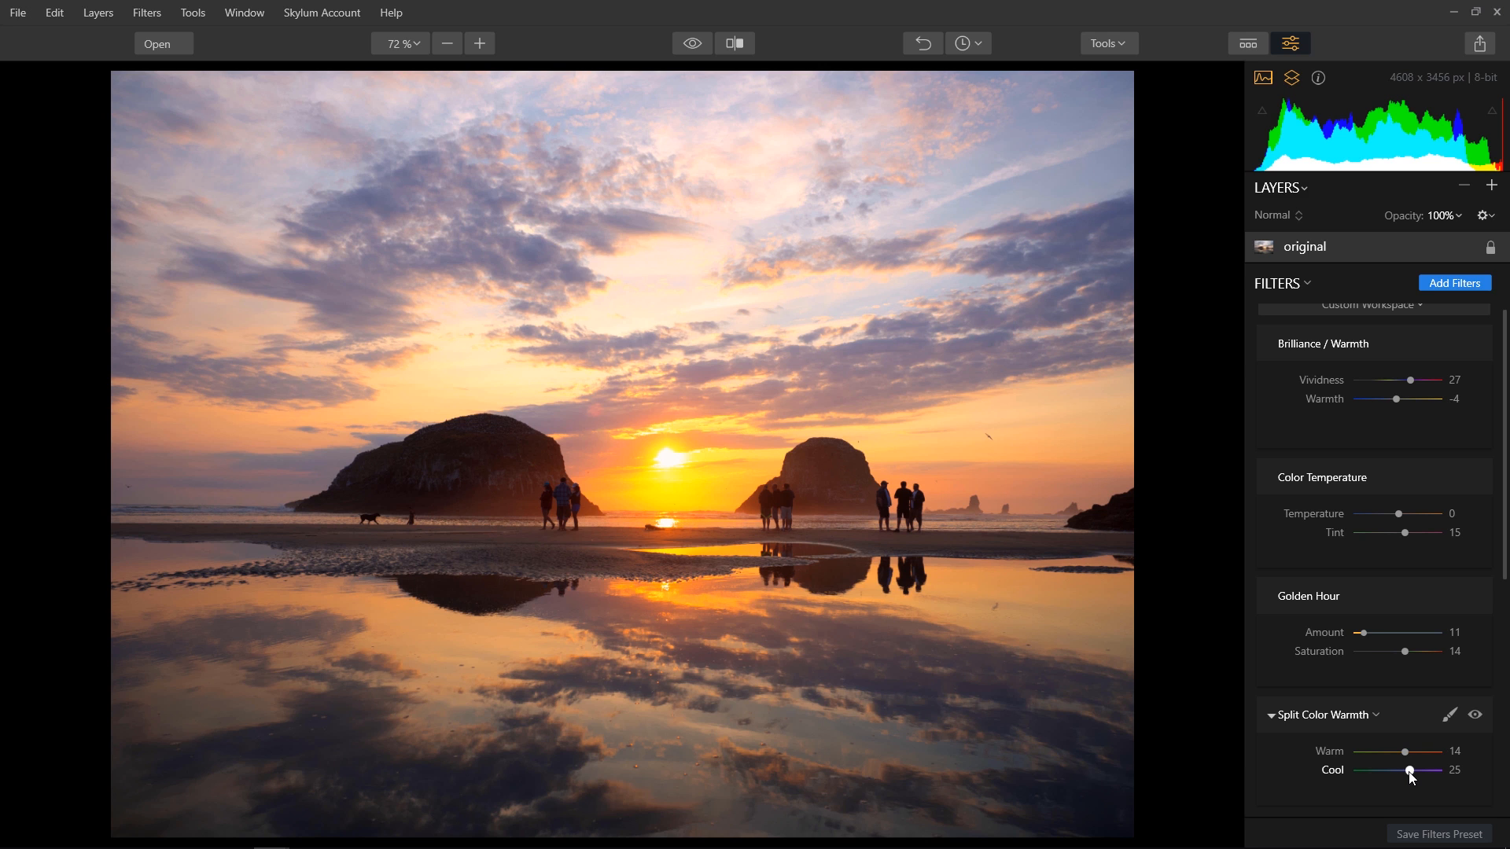
left_click(1476, 717)
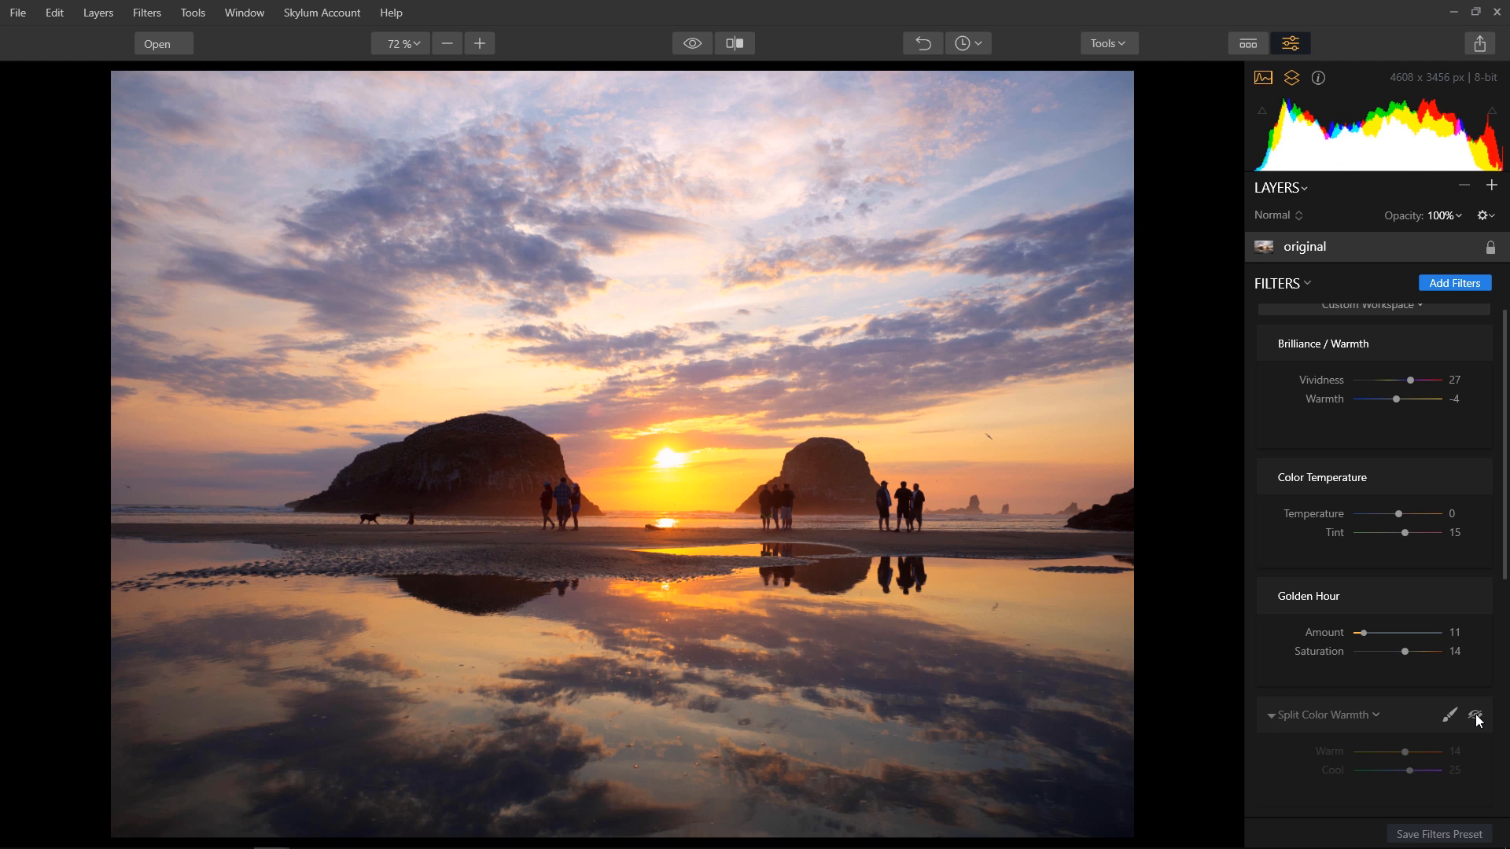
left_click(1476, 717)
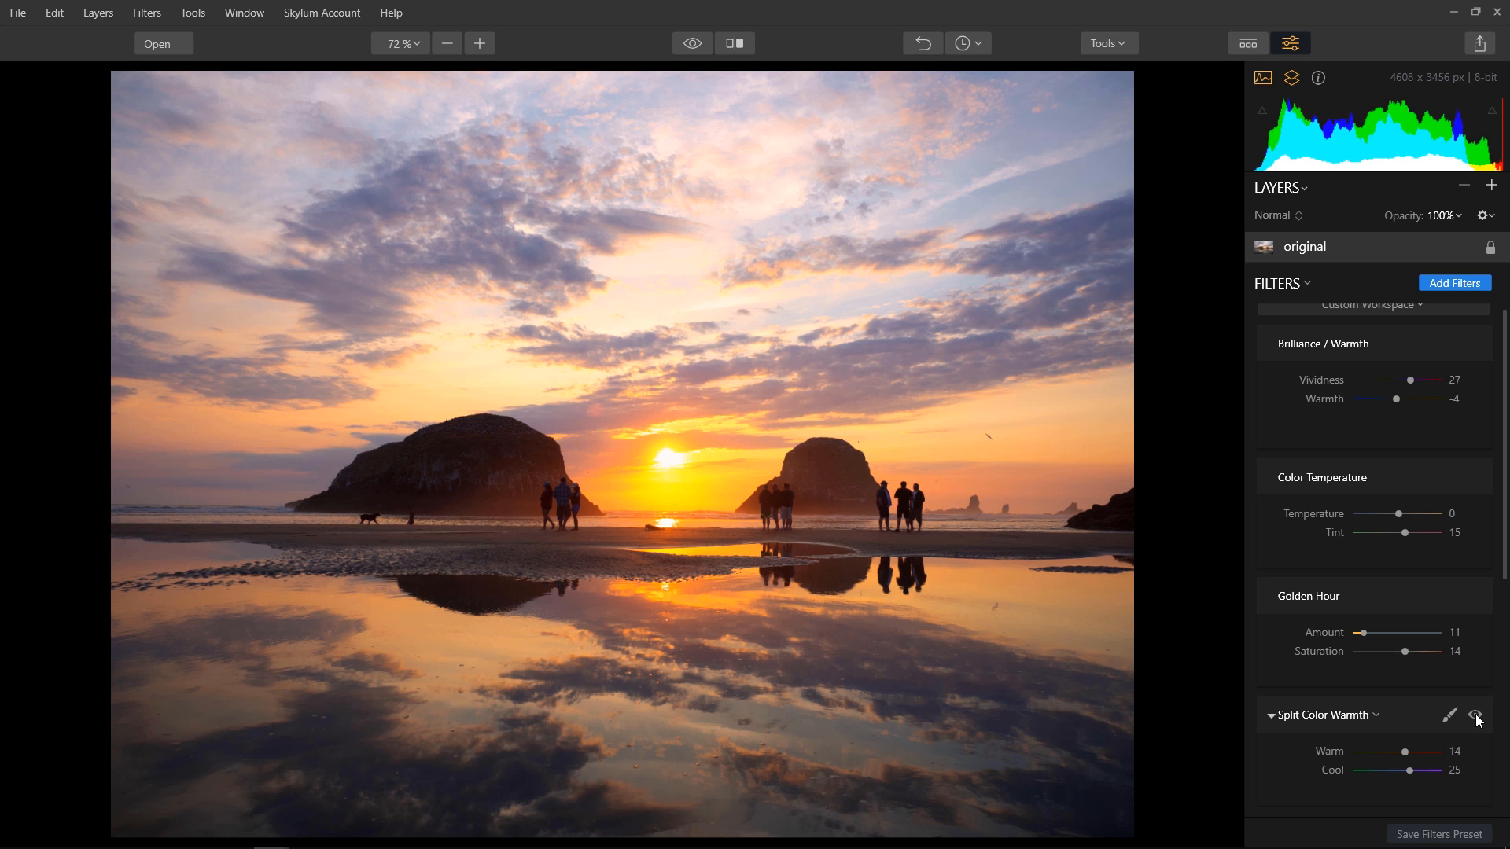
- Turn Sun Rays back on and place its sun center over the real sun, at X 54 and Y 50
scroll(1476, 717, "down", 5)
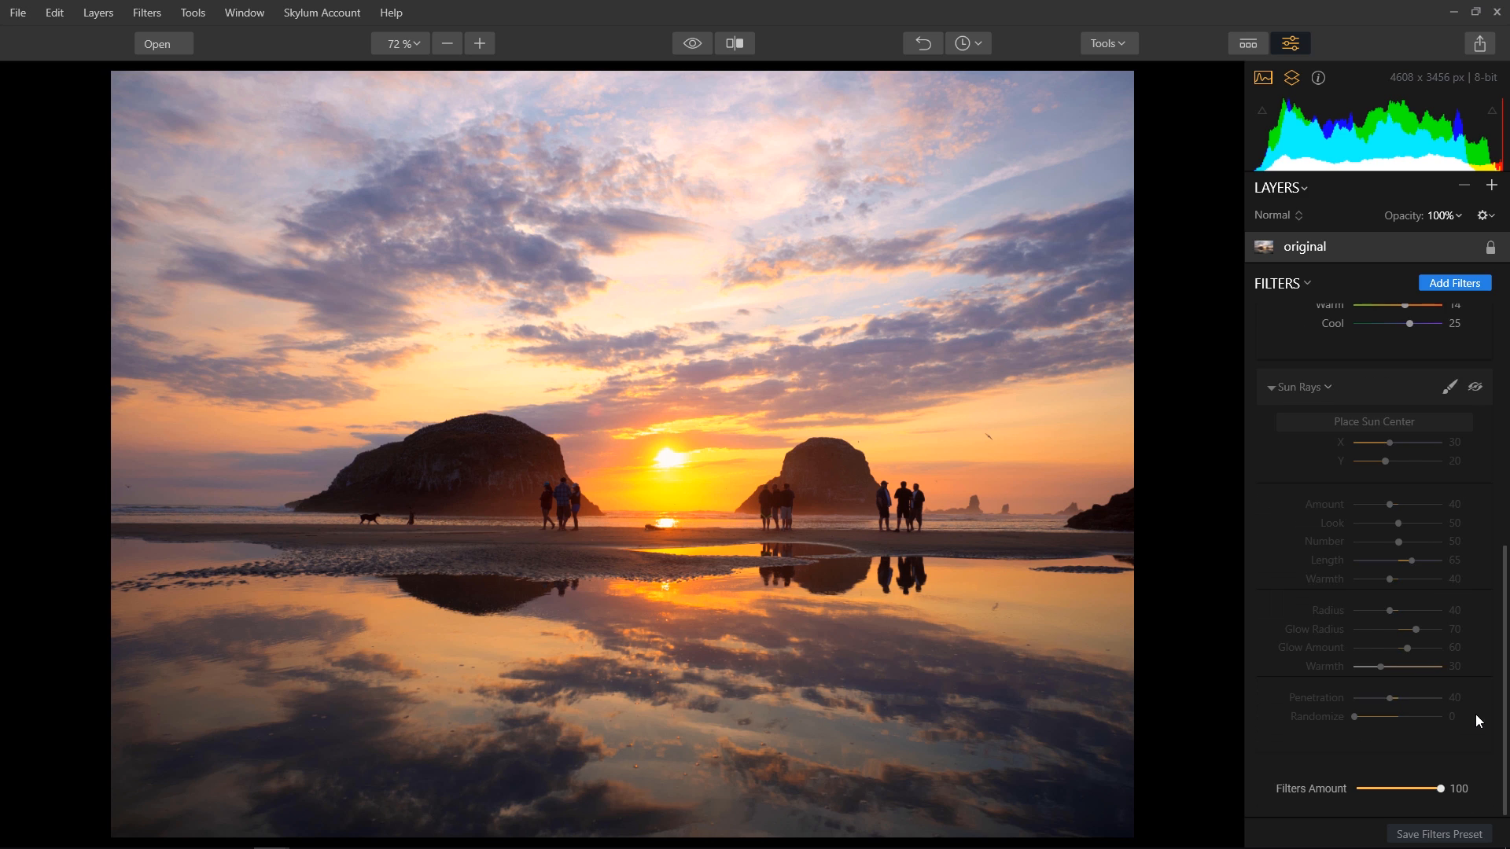
left_click(1475, 388)
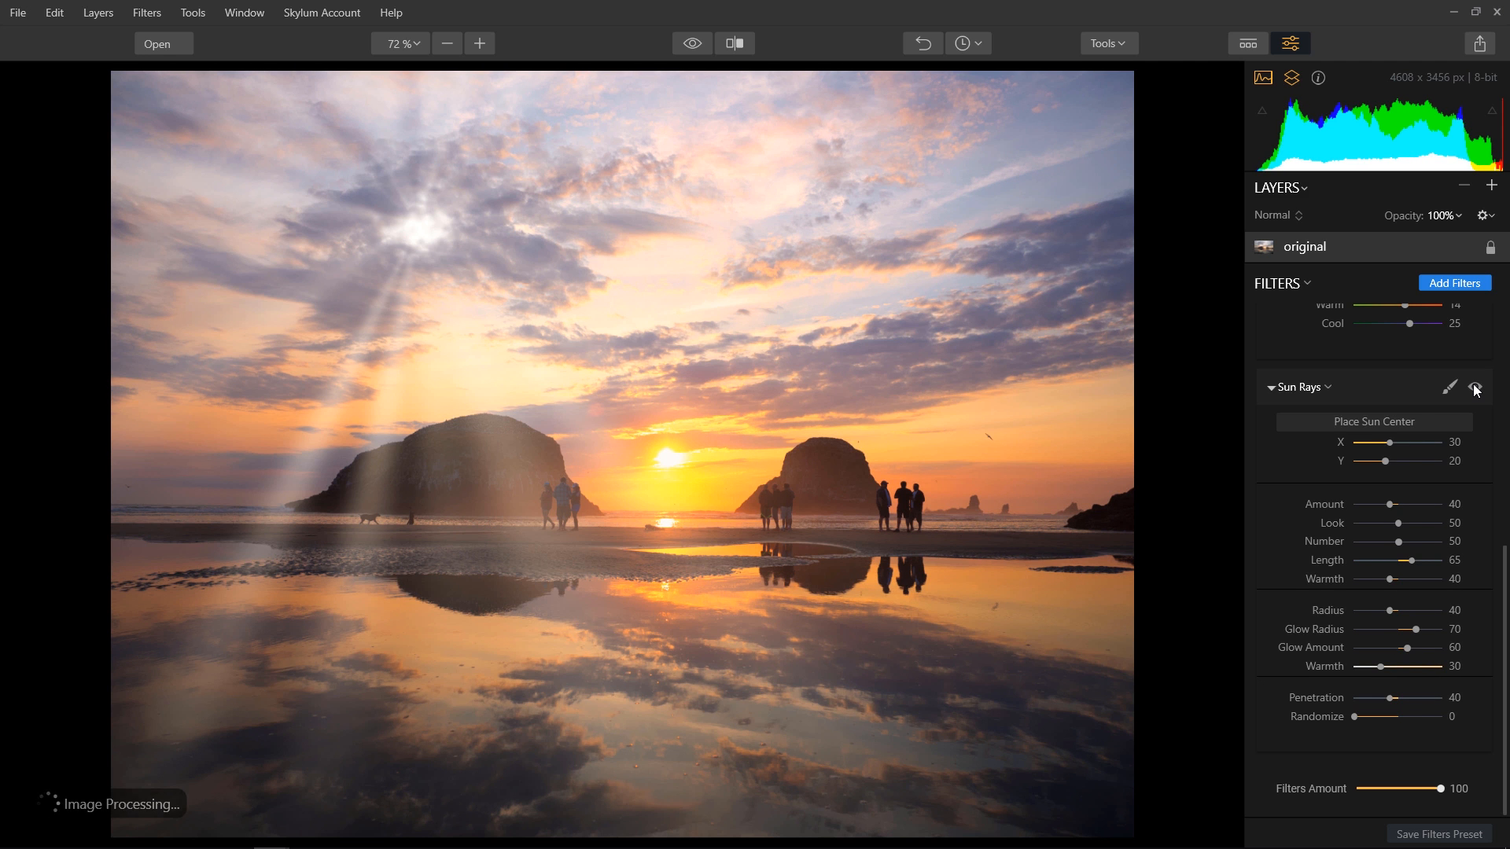
left_click(1384, 423)
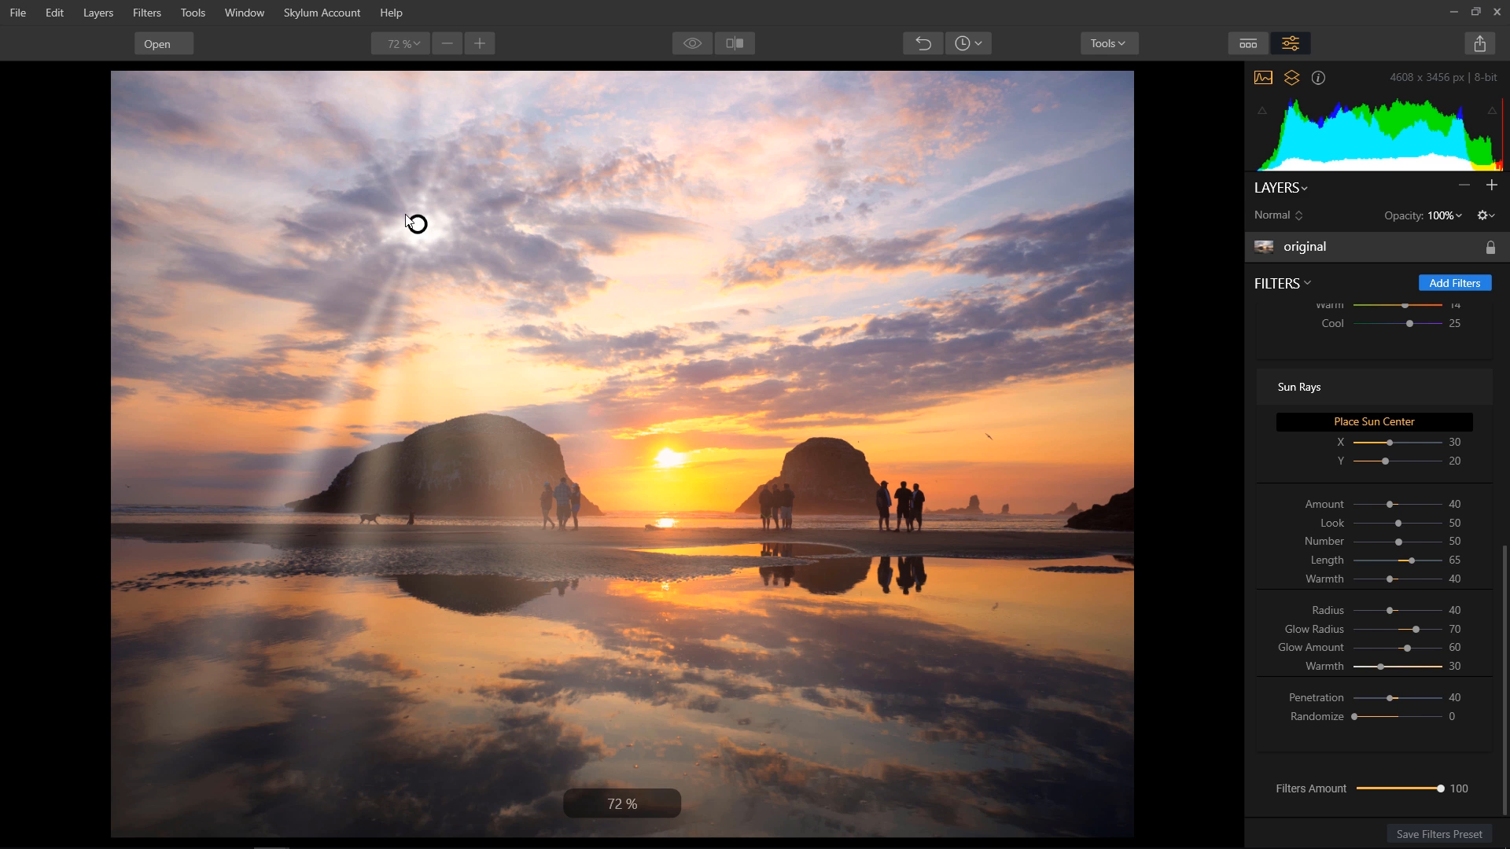
mouse_move(417, 224)
left_mouse_down()
mouse_move(589, 412)
mouse_move(670, 468)
mouse_move(663, 458)
left_mouse_up()
left_click(1346, 425)
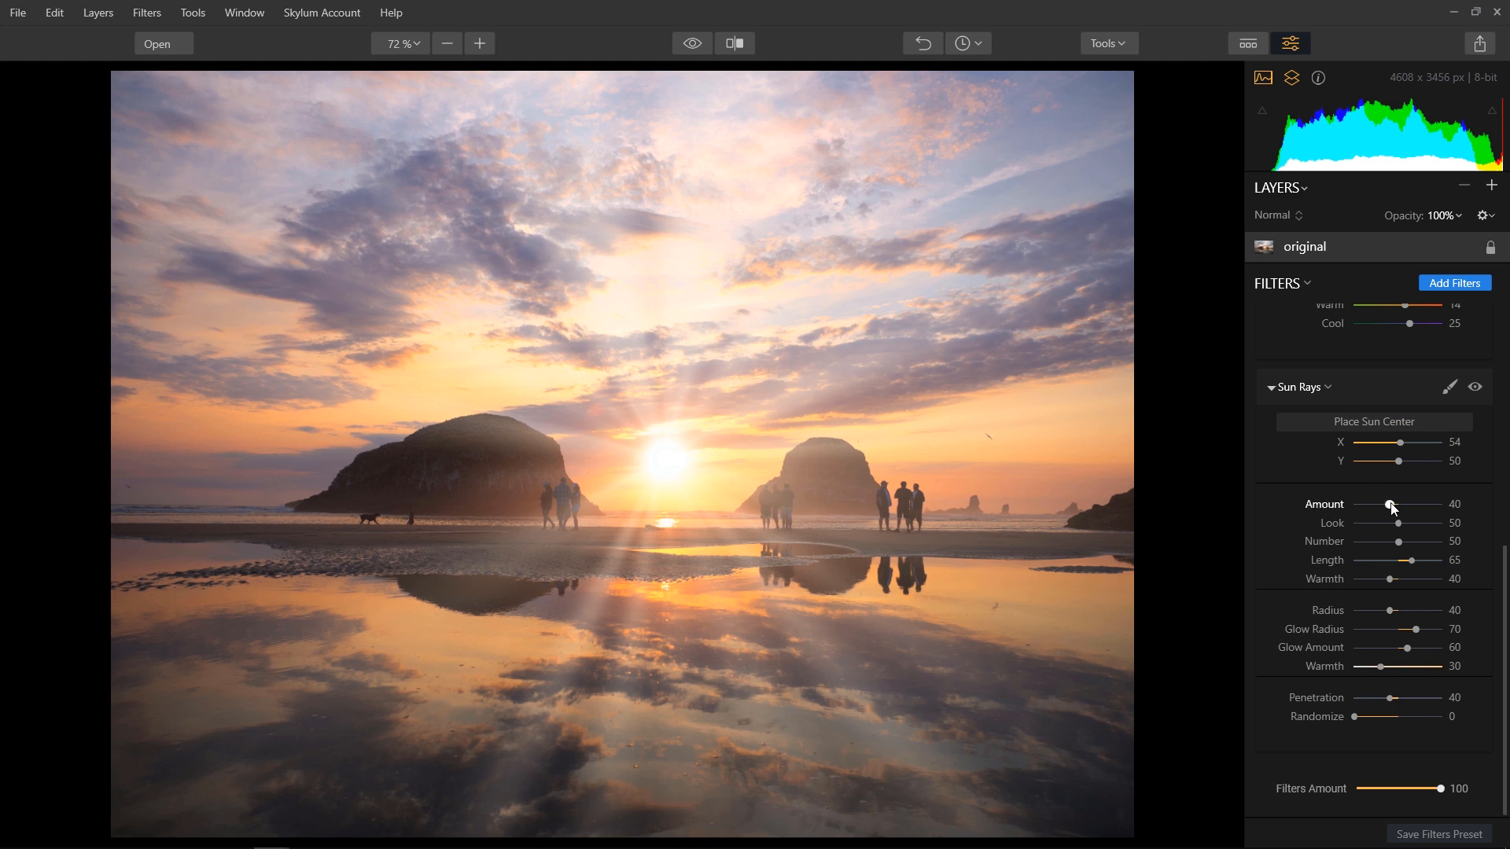
- Set Sun Rays to Amount 28, Look 10, Number 6, Radius 14, Glow Radius 60 and Glow Amount 53, and compare with the filter off
left_click_drag(1389, 504, 1380, 504)
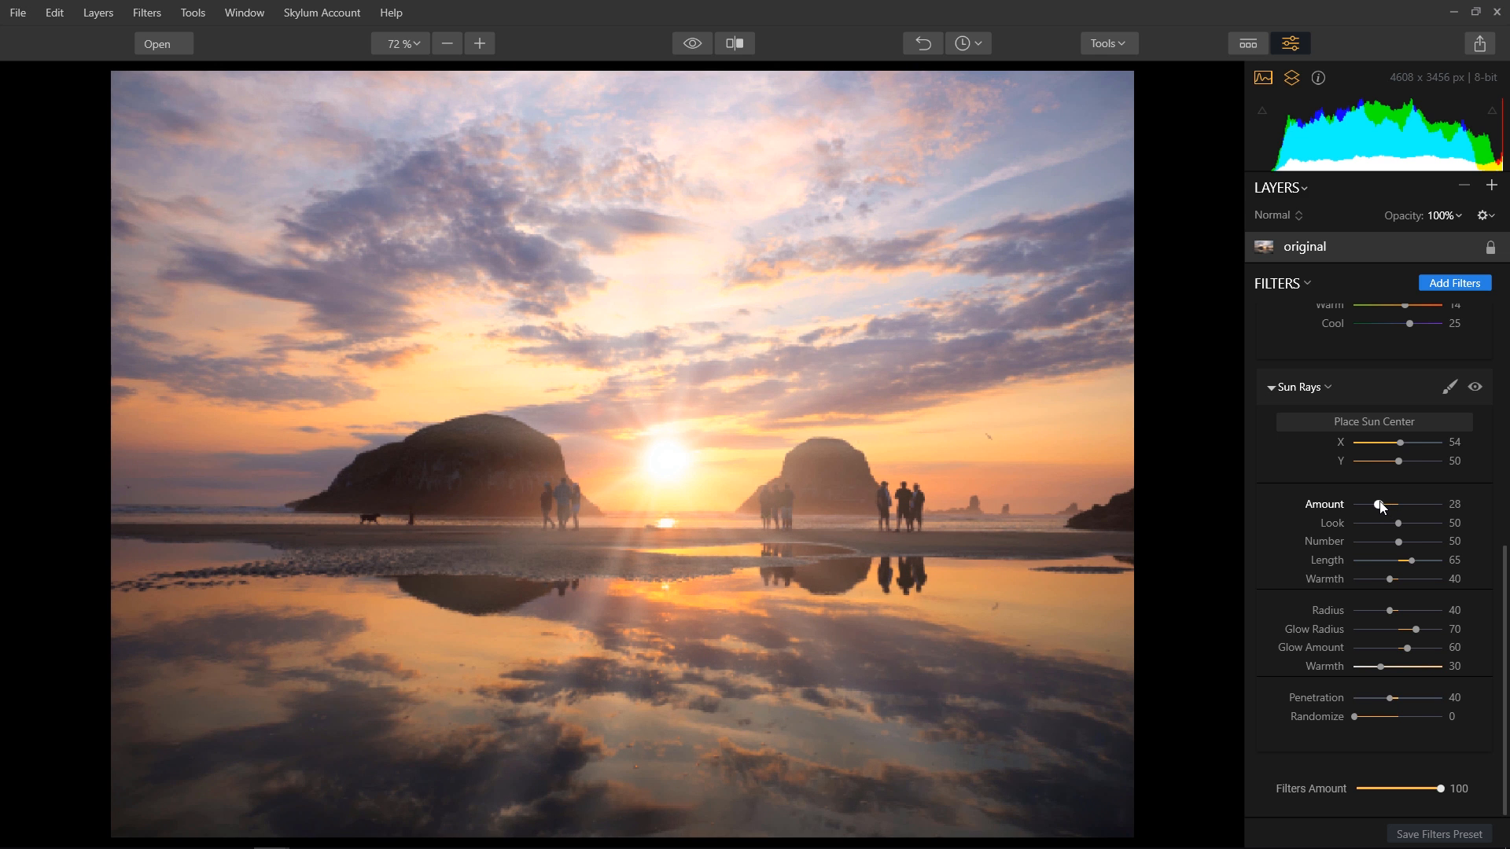
left_click_drag(1399, 525, 1361, 544)
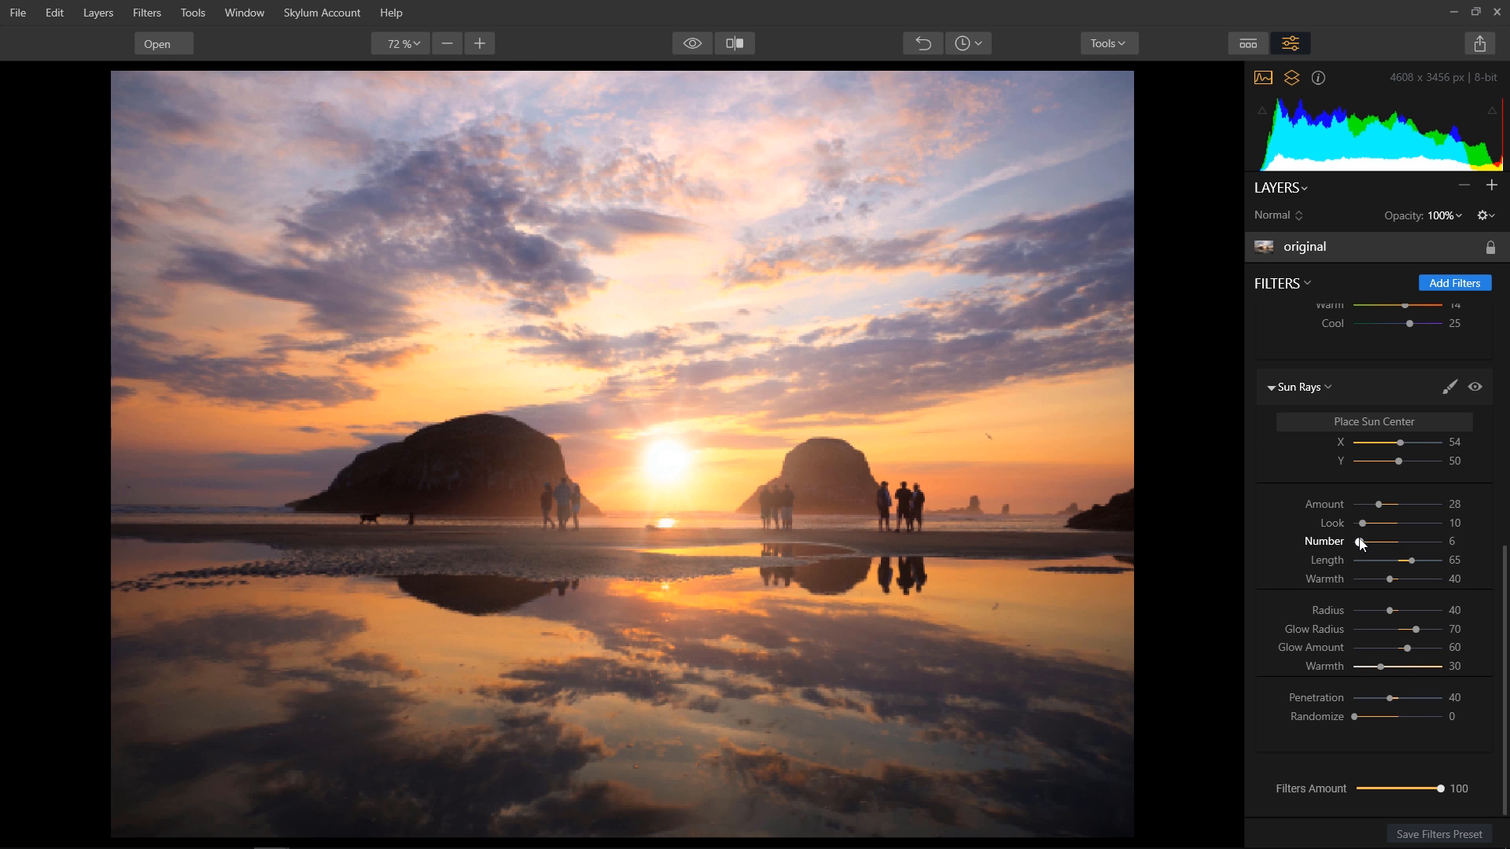
left_click_drag(1388, 615, 1403, 655)
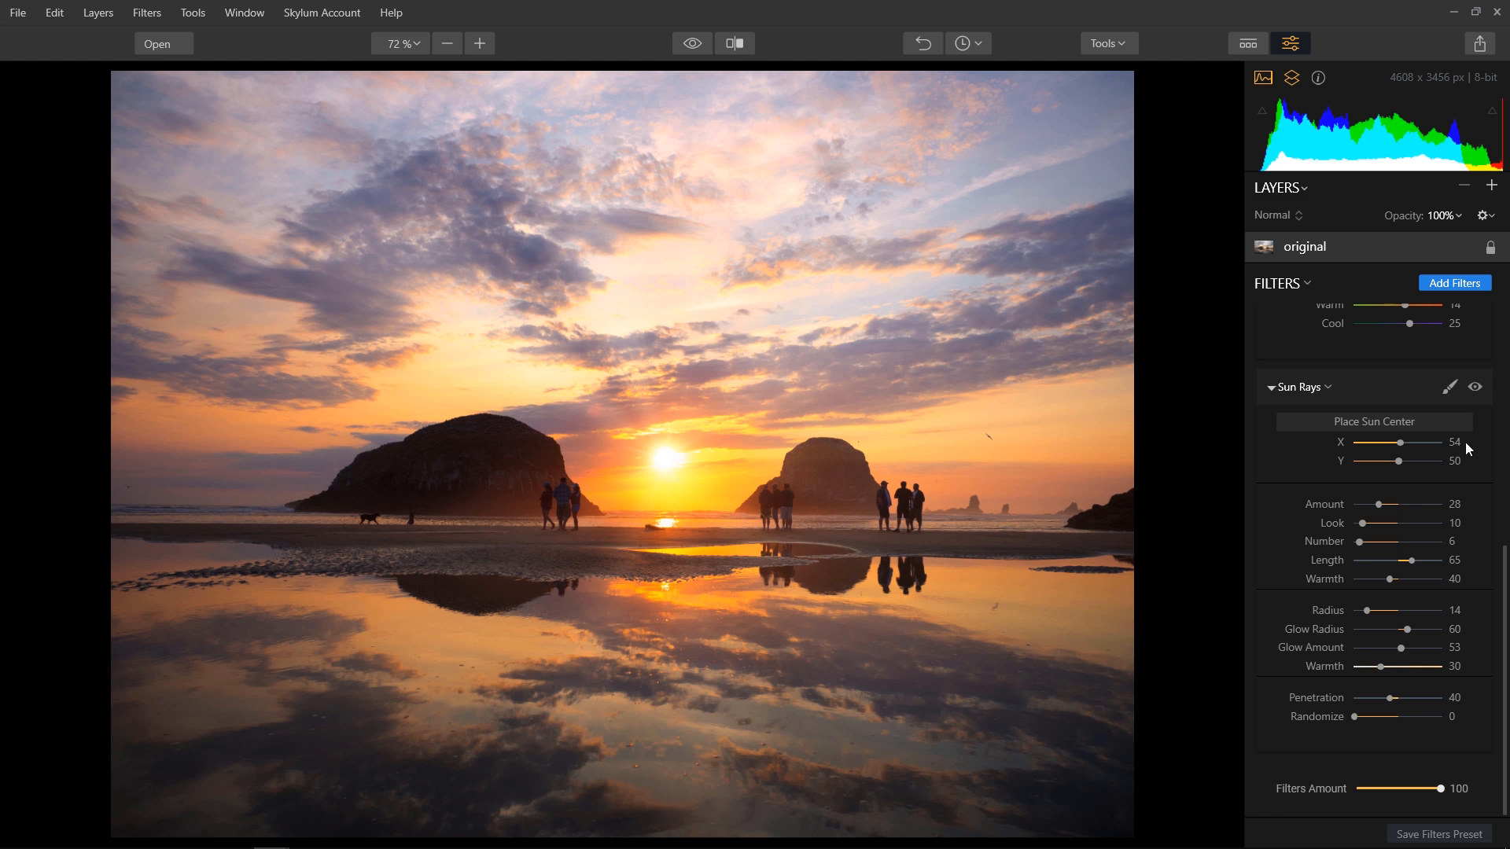
left_click(1476, 388)
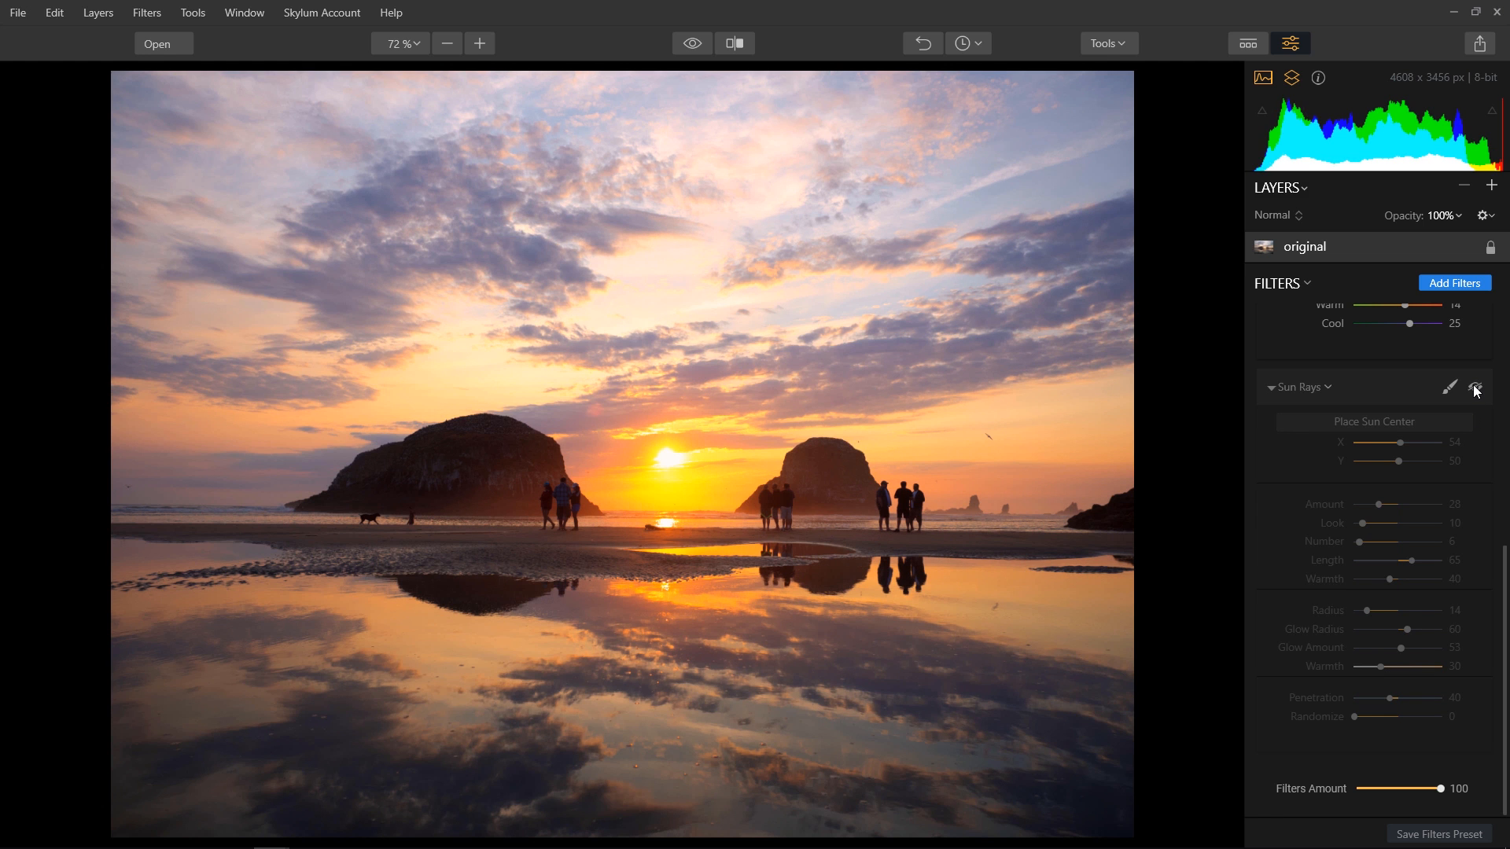
left_click(1475, 388)
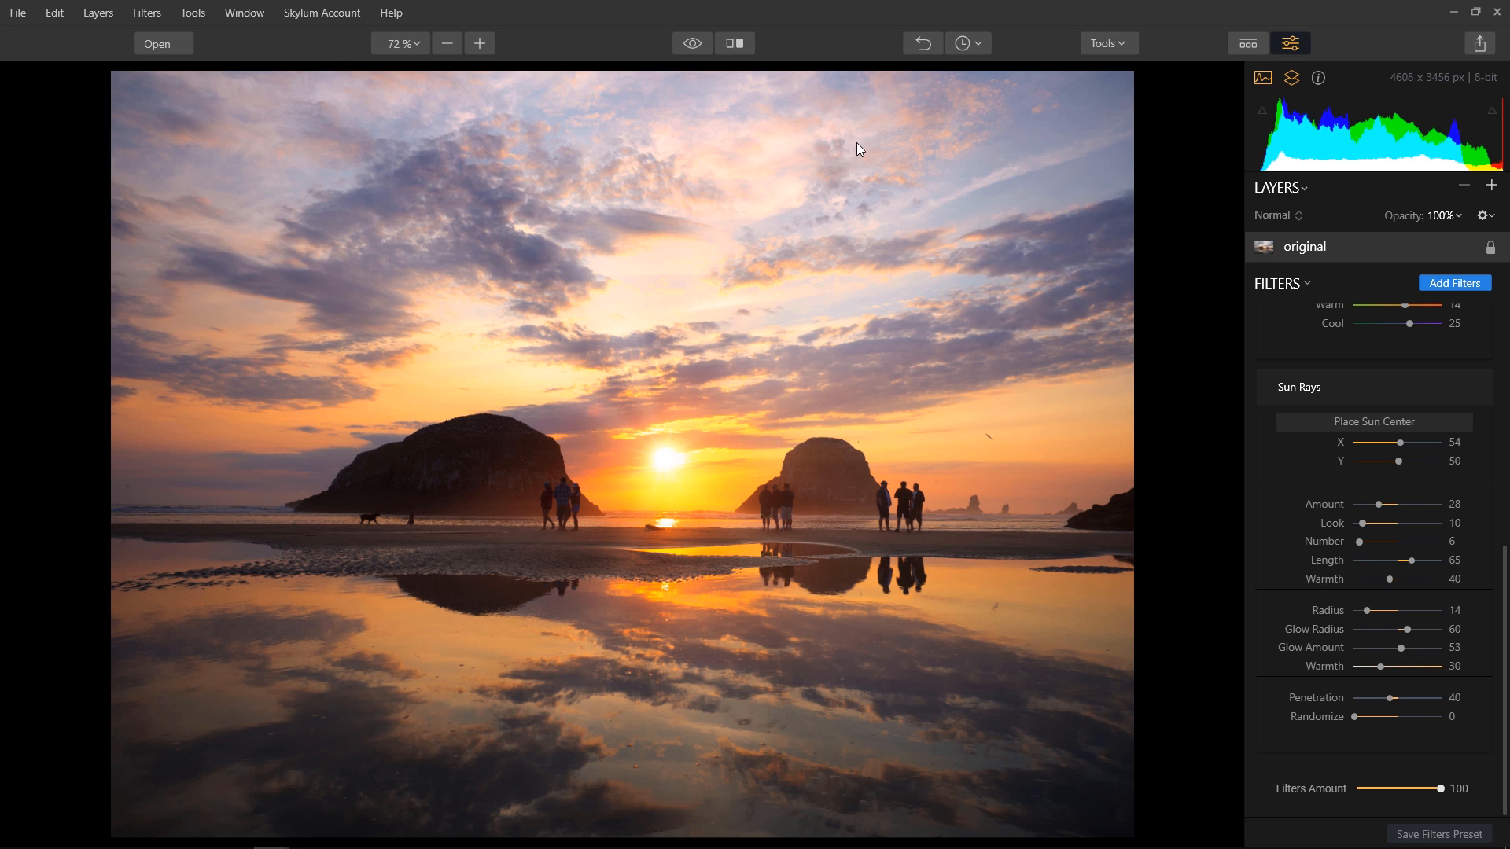
- Compare the edited beach sunset with the original, using both the quick preview and the split before/after view
left_click(690, 45)
left_click(689, 45)
left_click(735, 44)
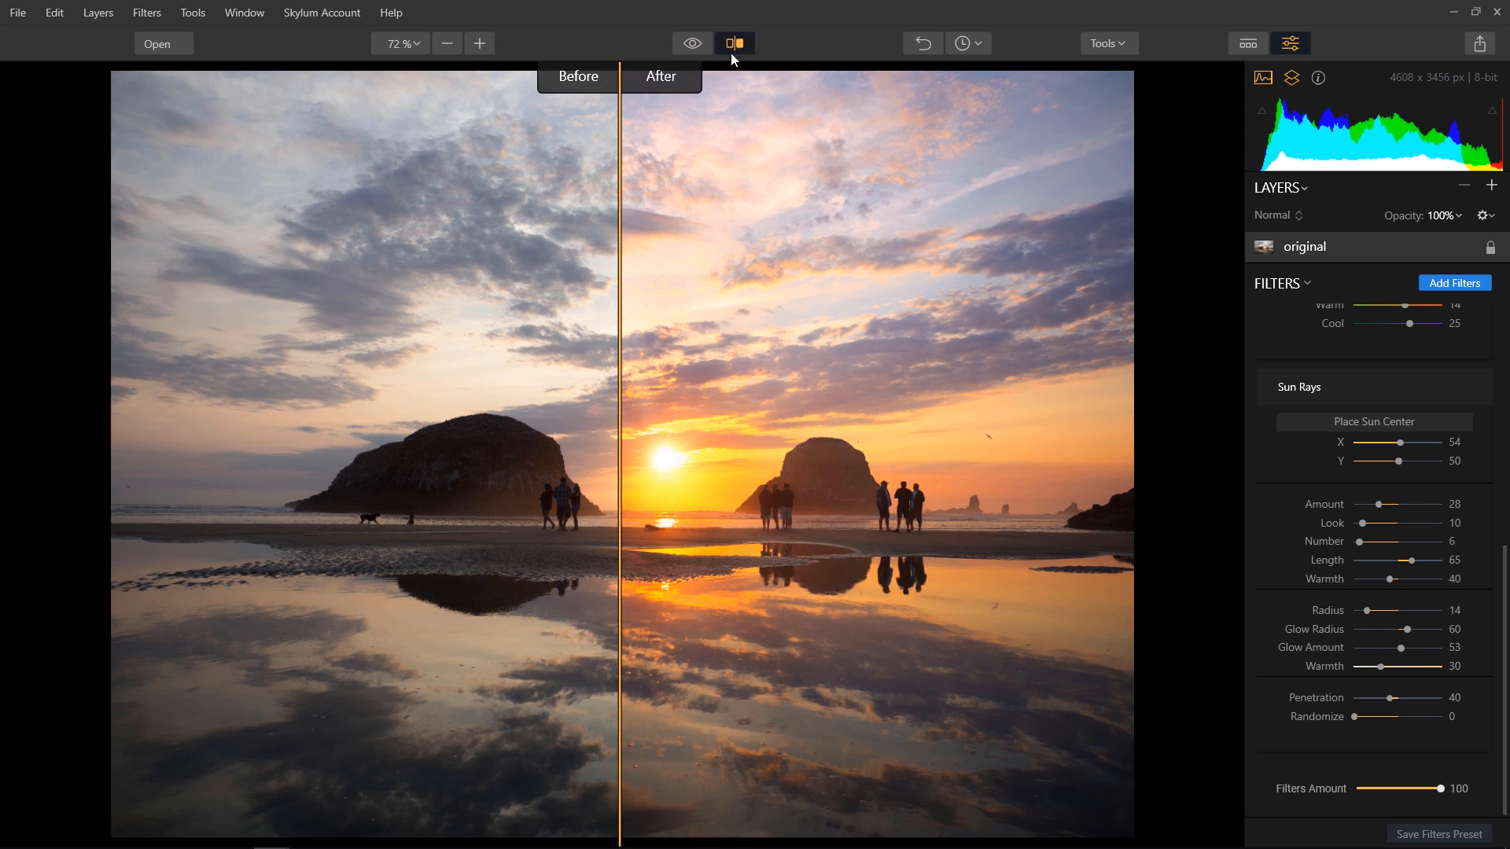
left_click_drag(618, 202, 479, 224)
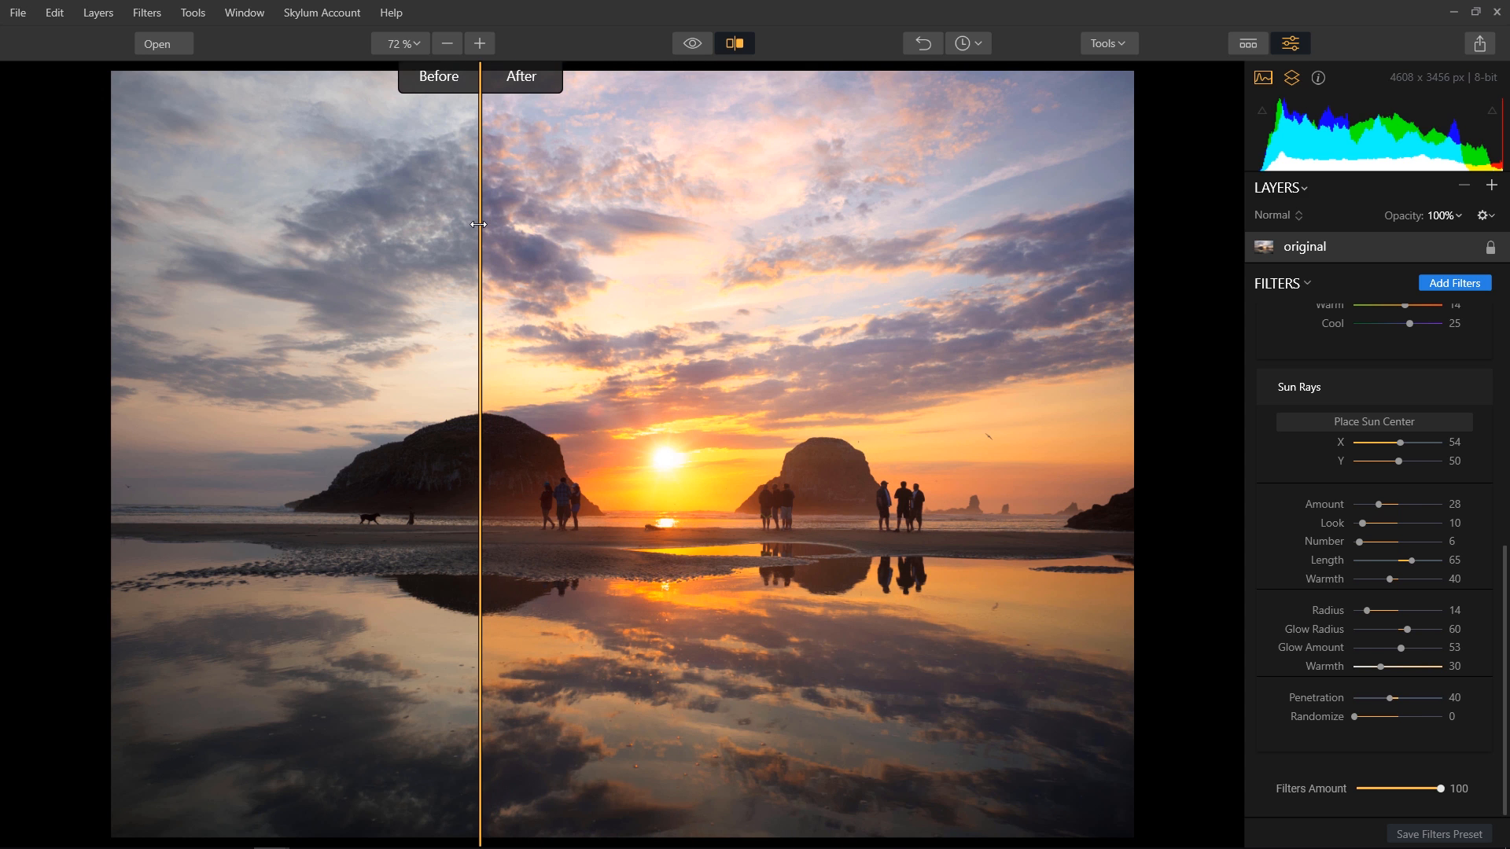
left_click(737, 43)
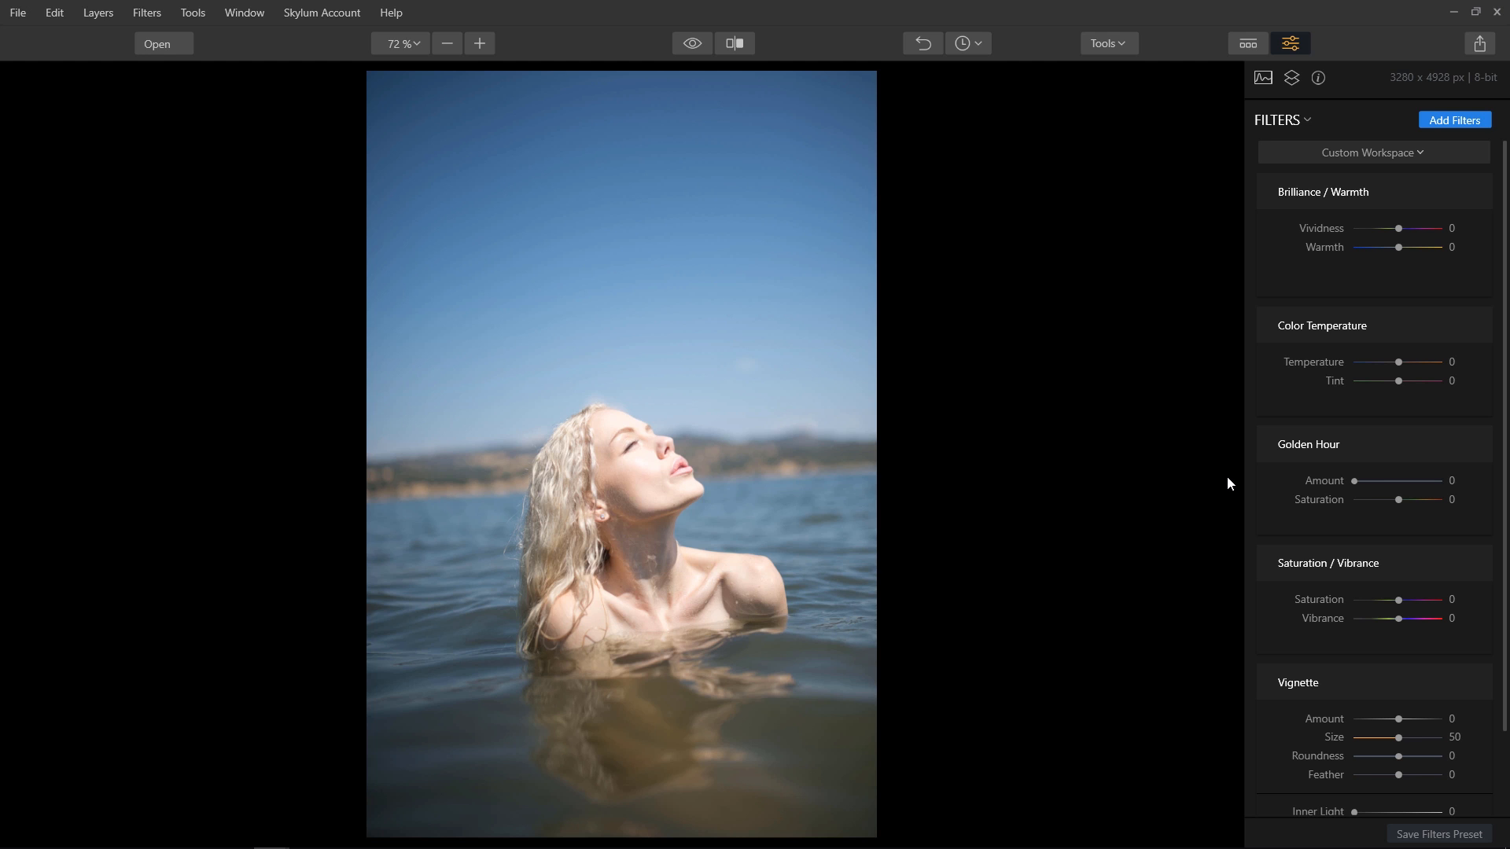
left_click(1124, 43)
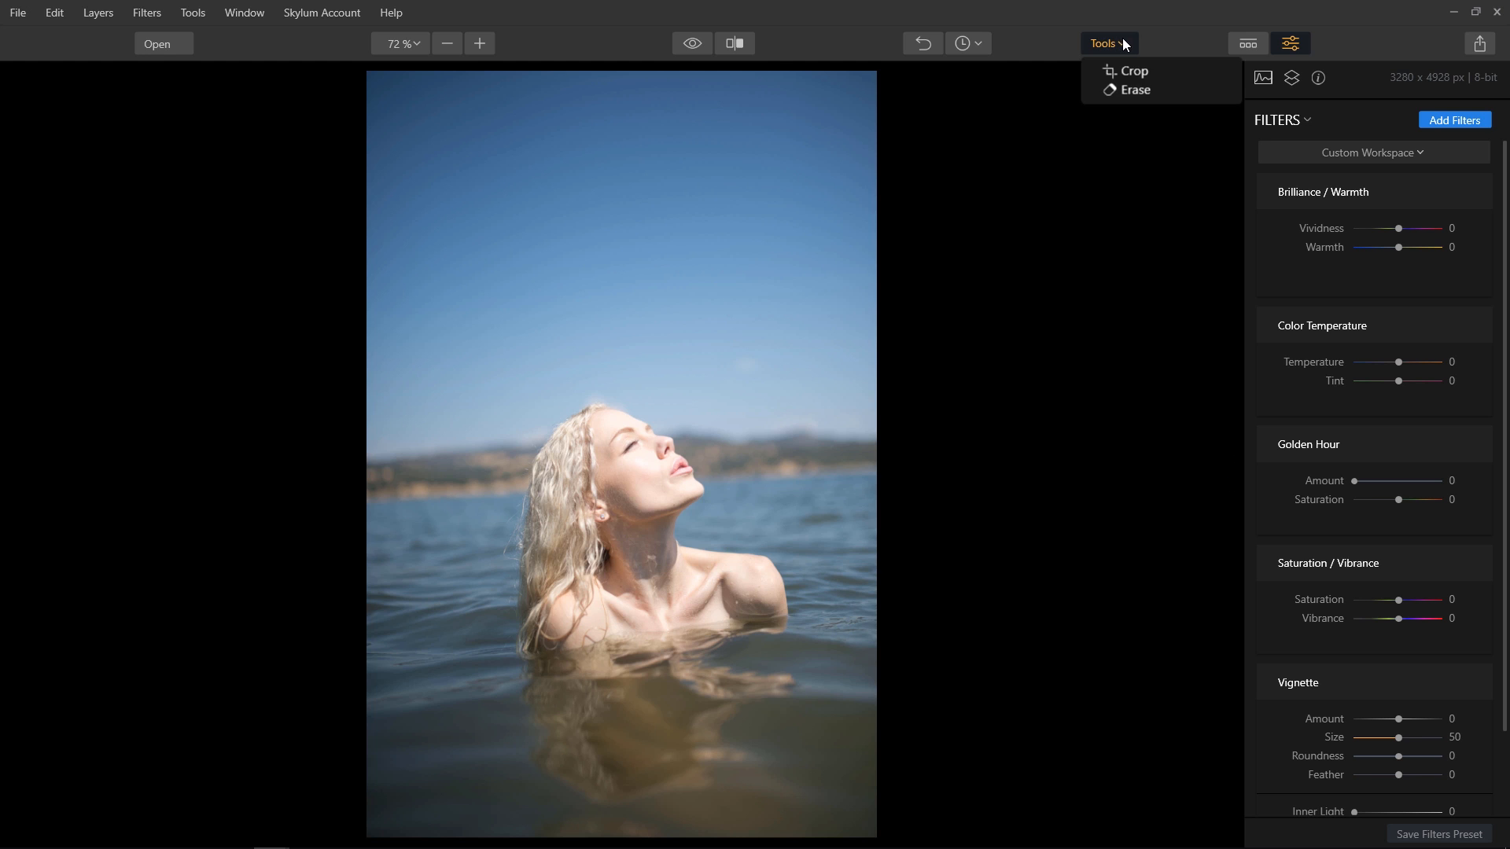
left_click(1122, 39)
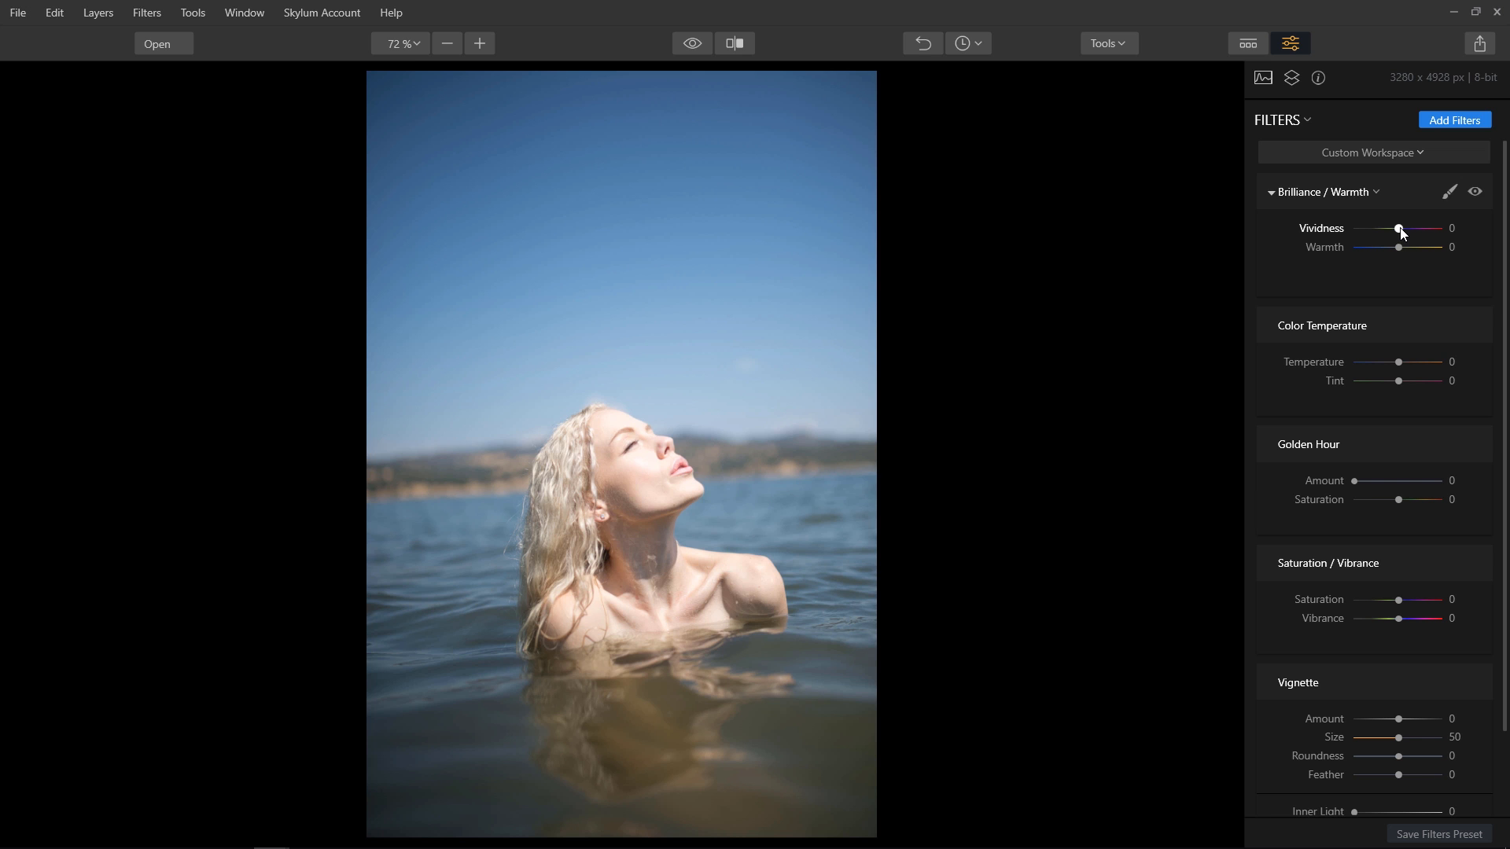
- Set Brilliance / Warmth to Vividness 39 and Warmth 5, and Color Temperature to Temperature -25 and Tint 18, comparing the portrait with Color Temperature off
mouse_move(1399, 229)
left_mouse_down()
mouse_move(1420, 236)
mouse_move(1402, 252)
left_mouse_up()
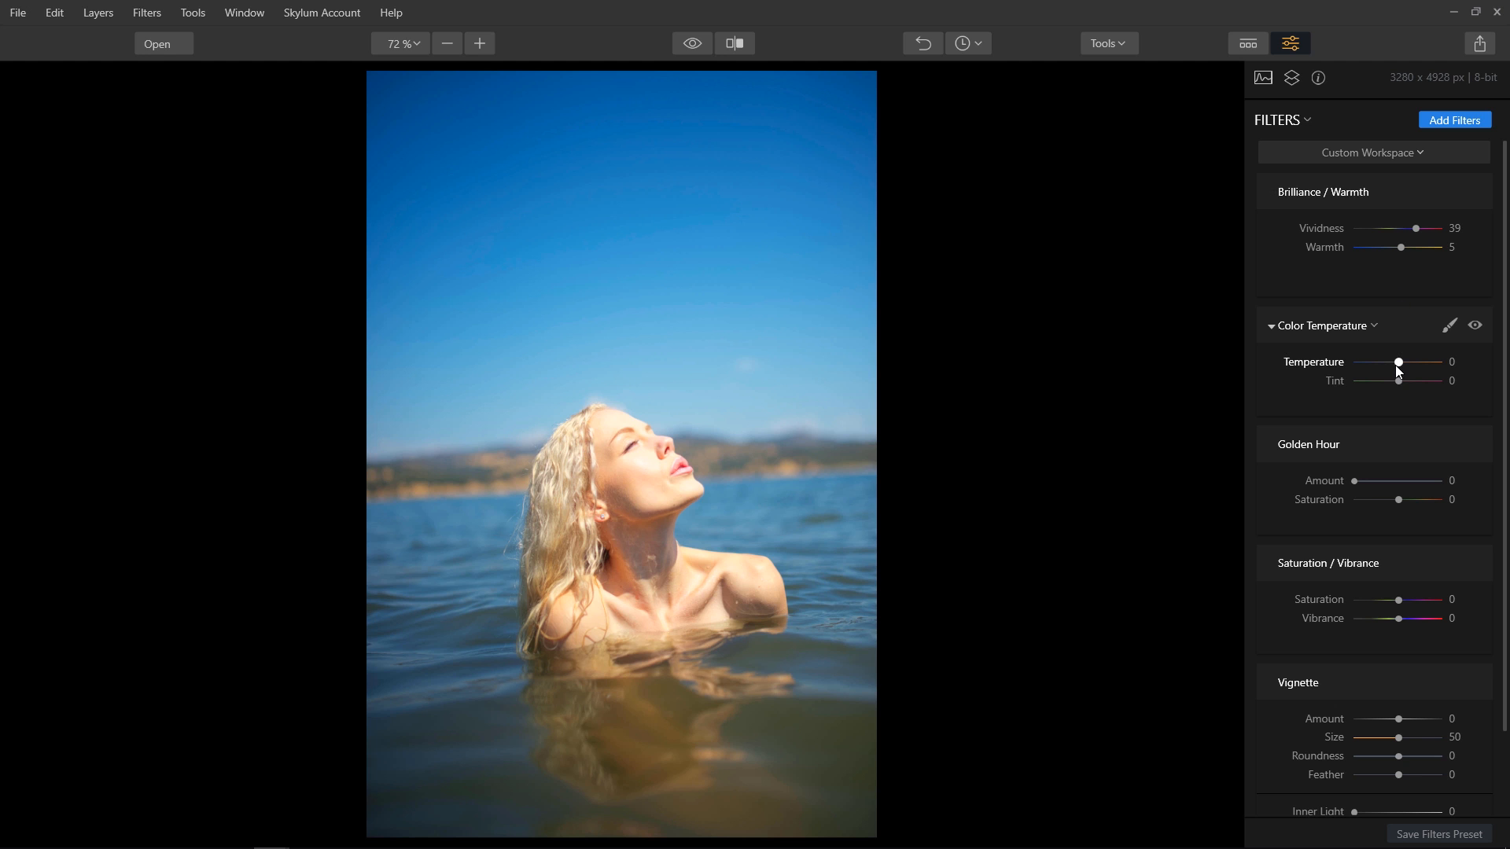
left_click_drag(1397, 364, 1386, 364)
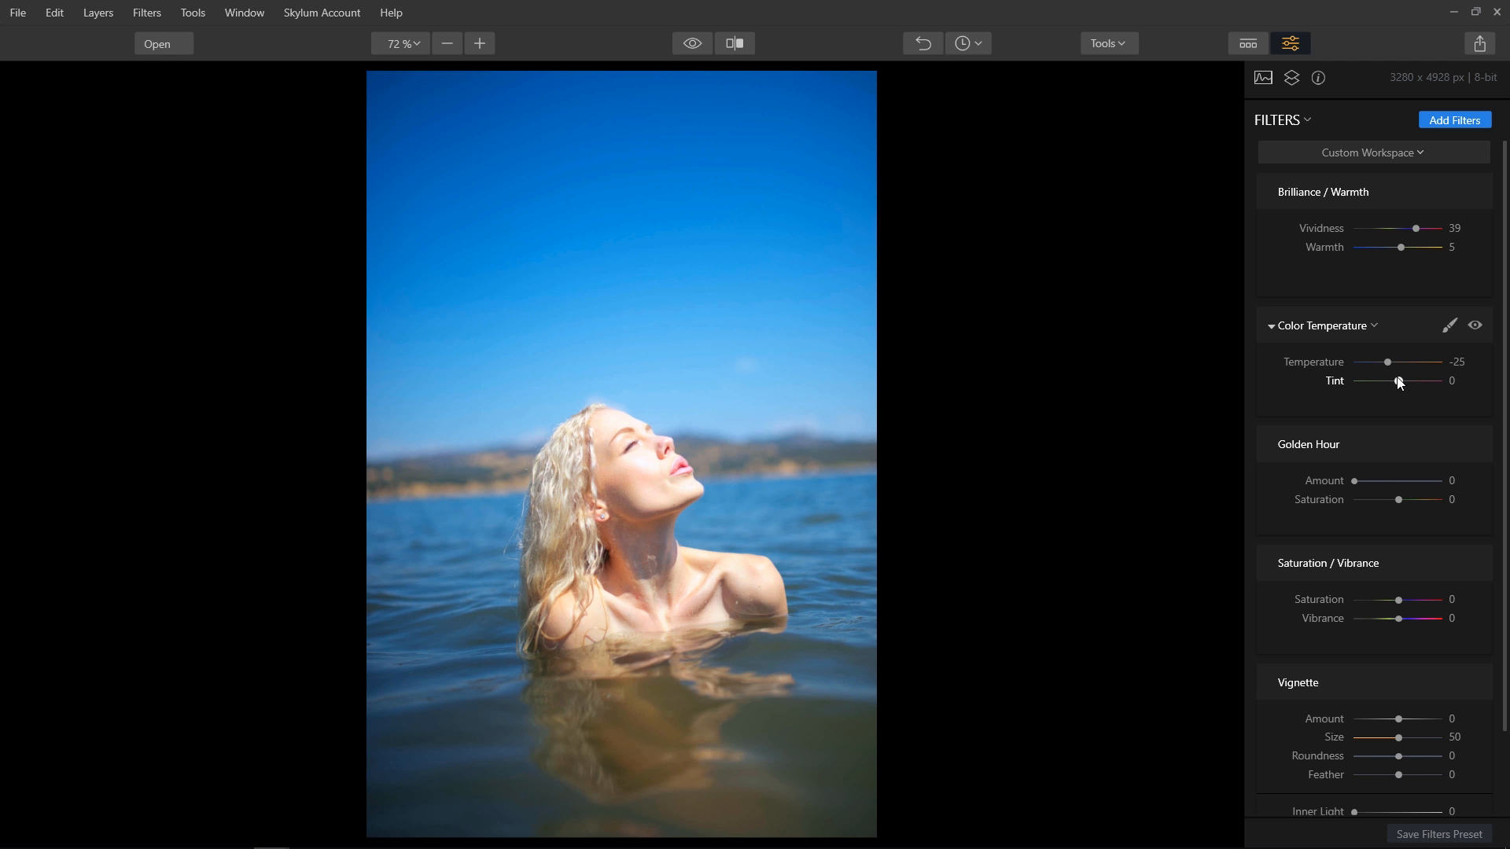
left_click_drag(1401, 382, 1408, 382)
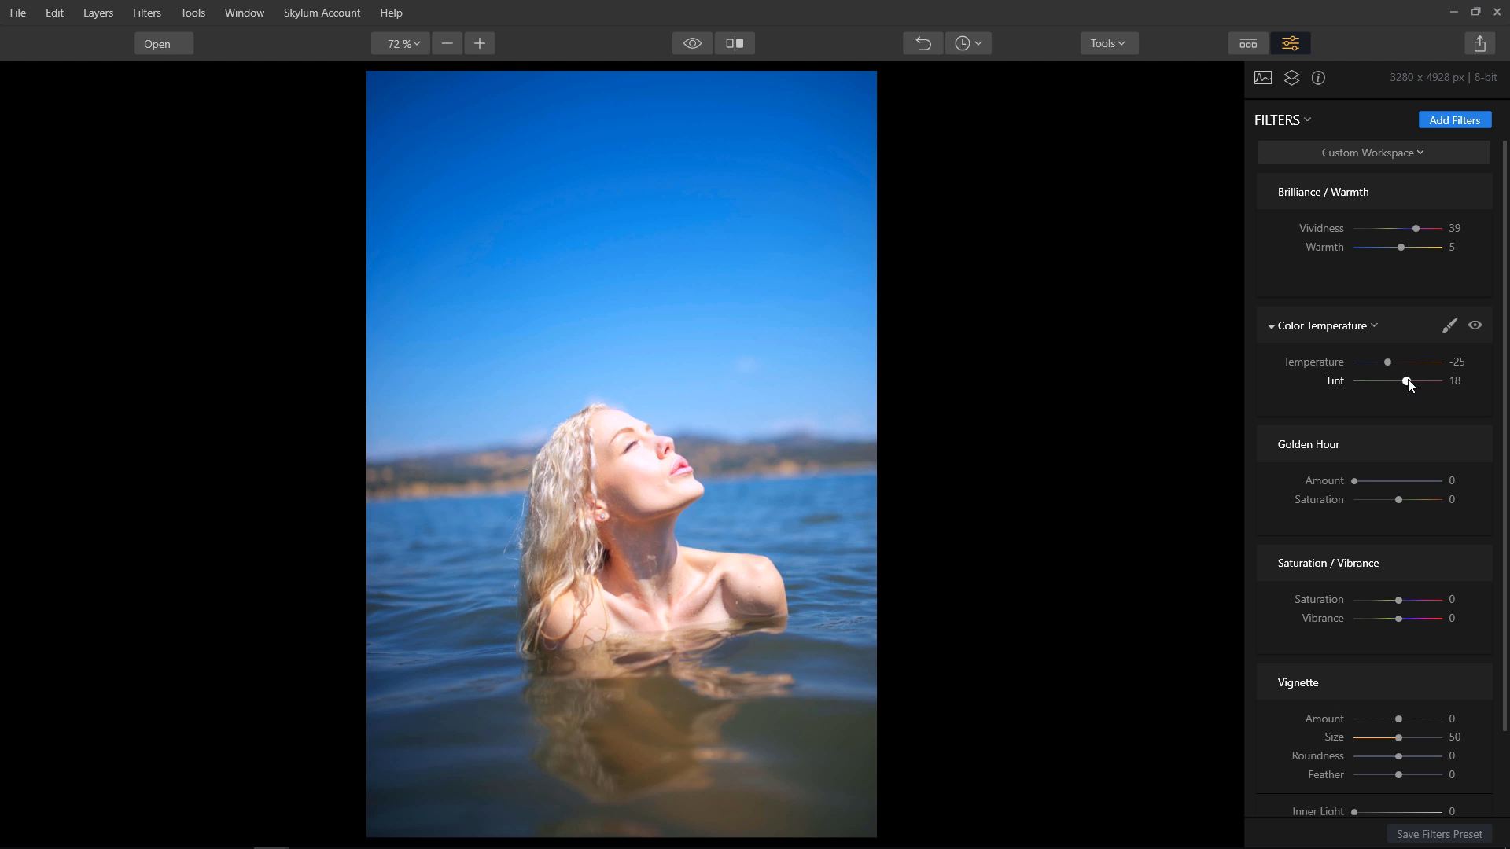
left_click(1475, 326)
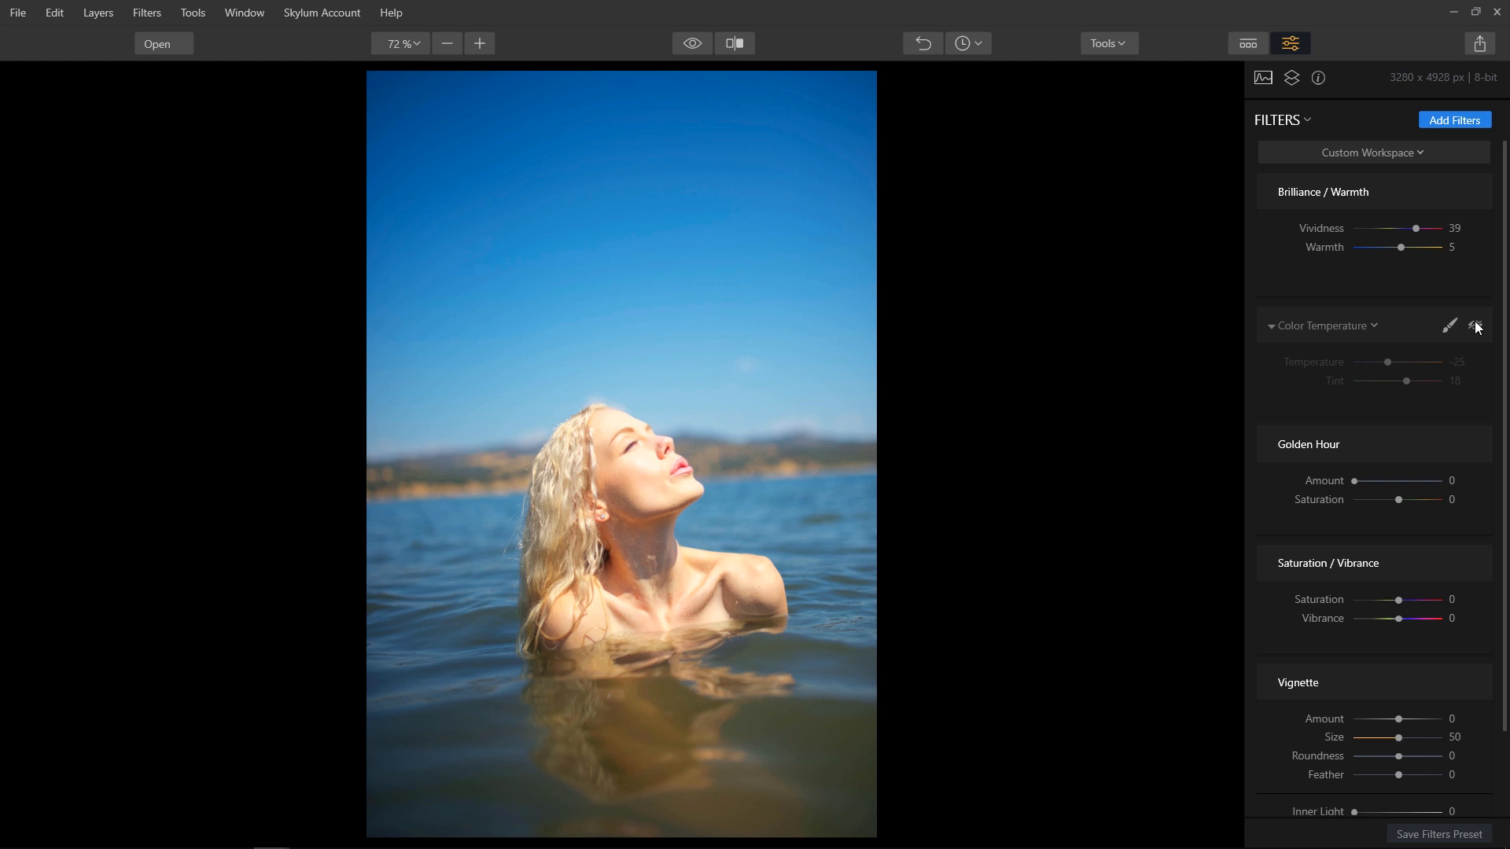
left_click(1475, 326)
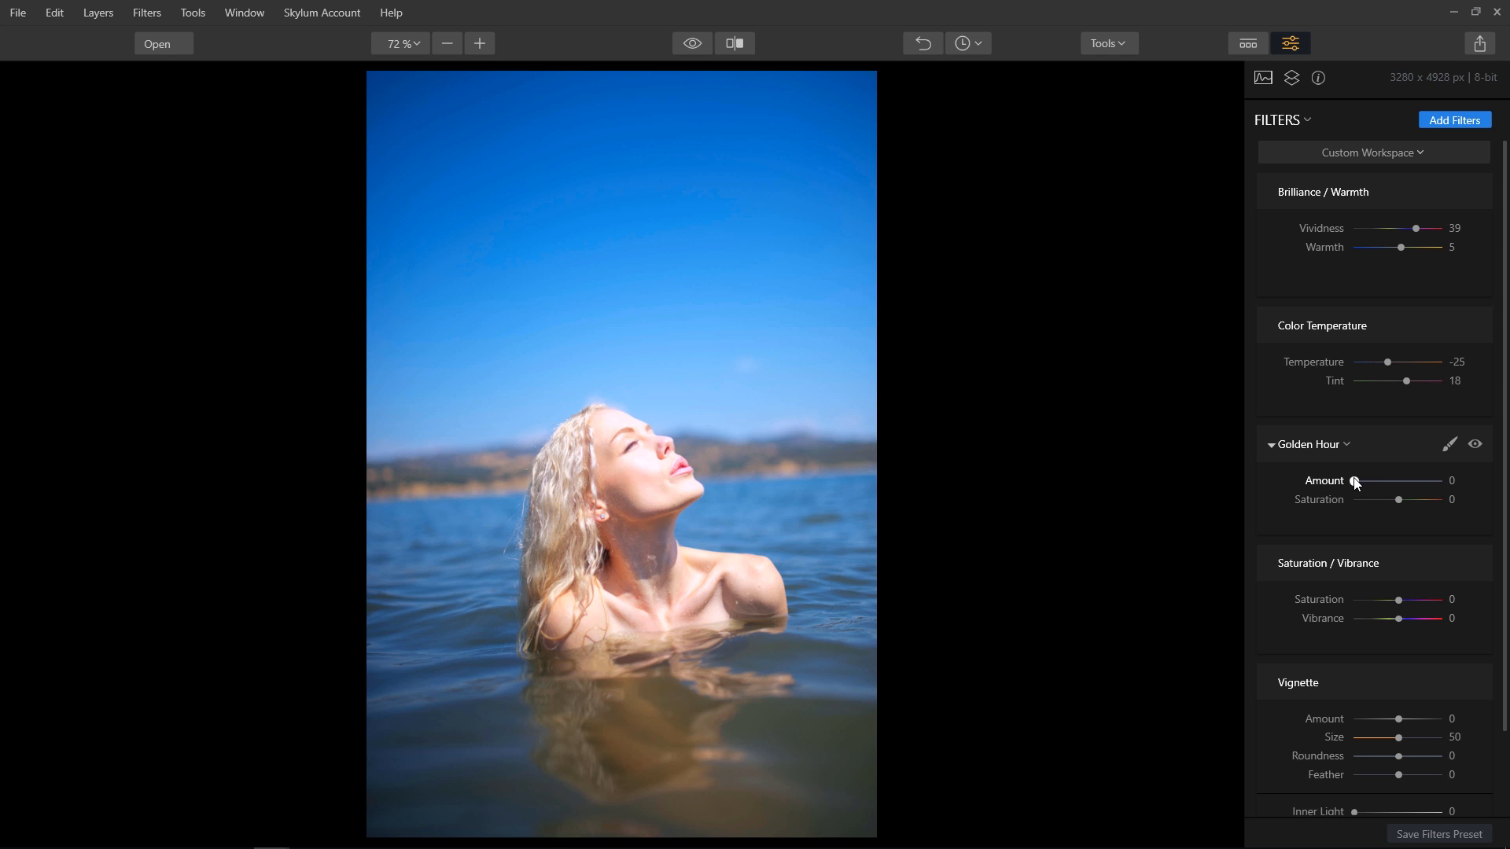
- Set Golden Hour to Amount 25 and Saturation 9, and compare the portrait with and without that filter
left_click_drag(1355, 483, 1377, 487)
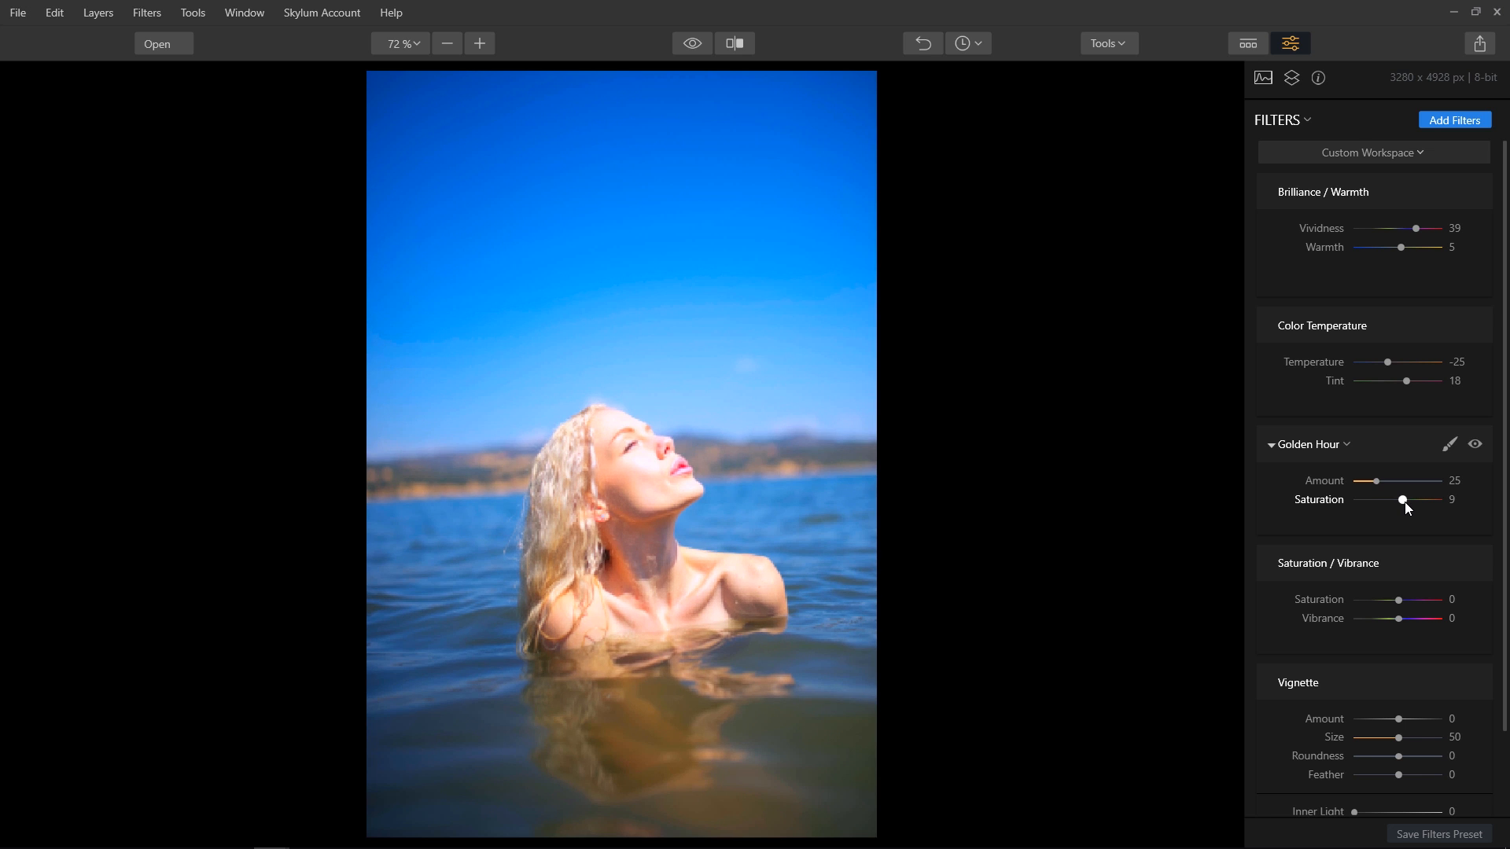
left_click(1476, 446)
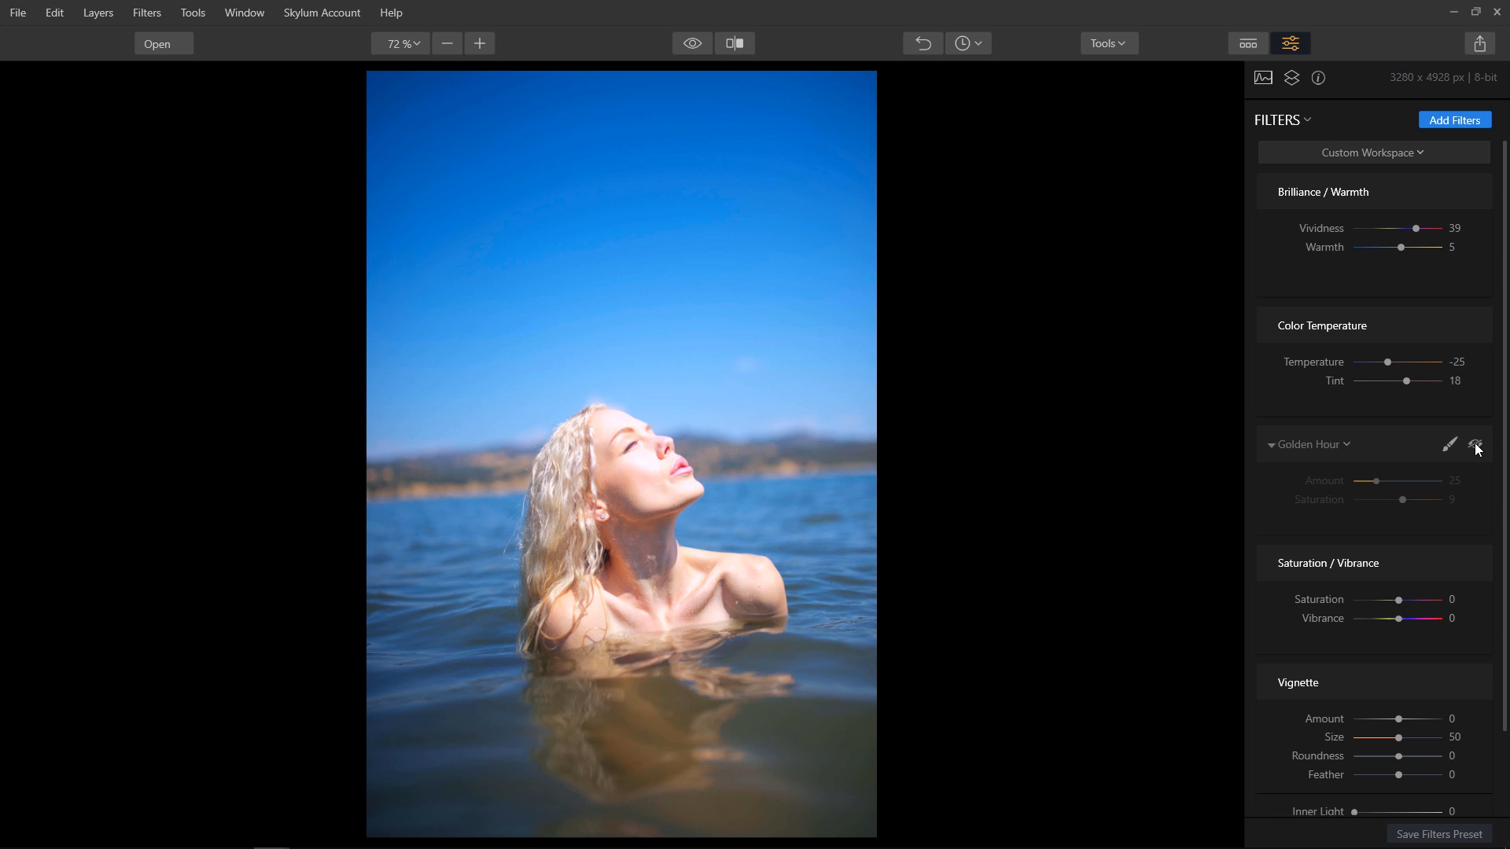
left_click(1476, 446)
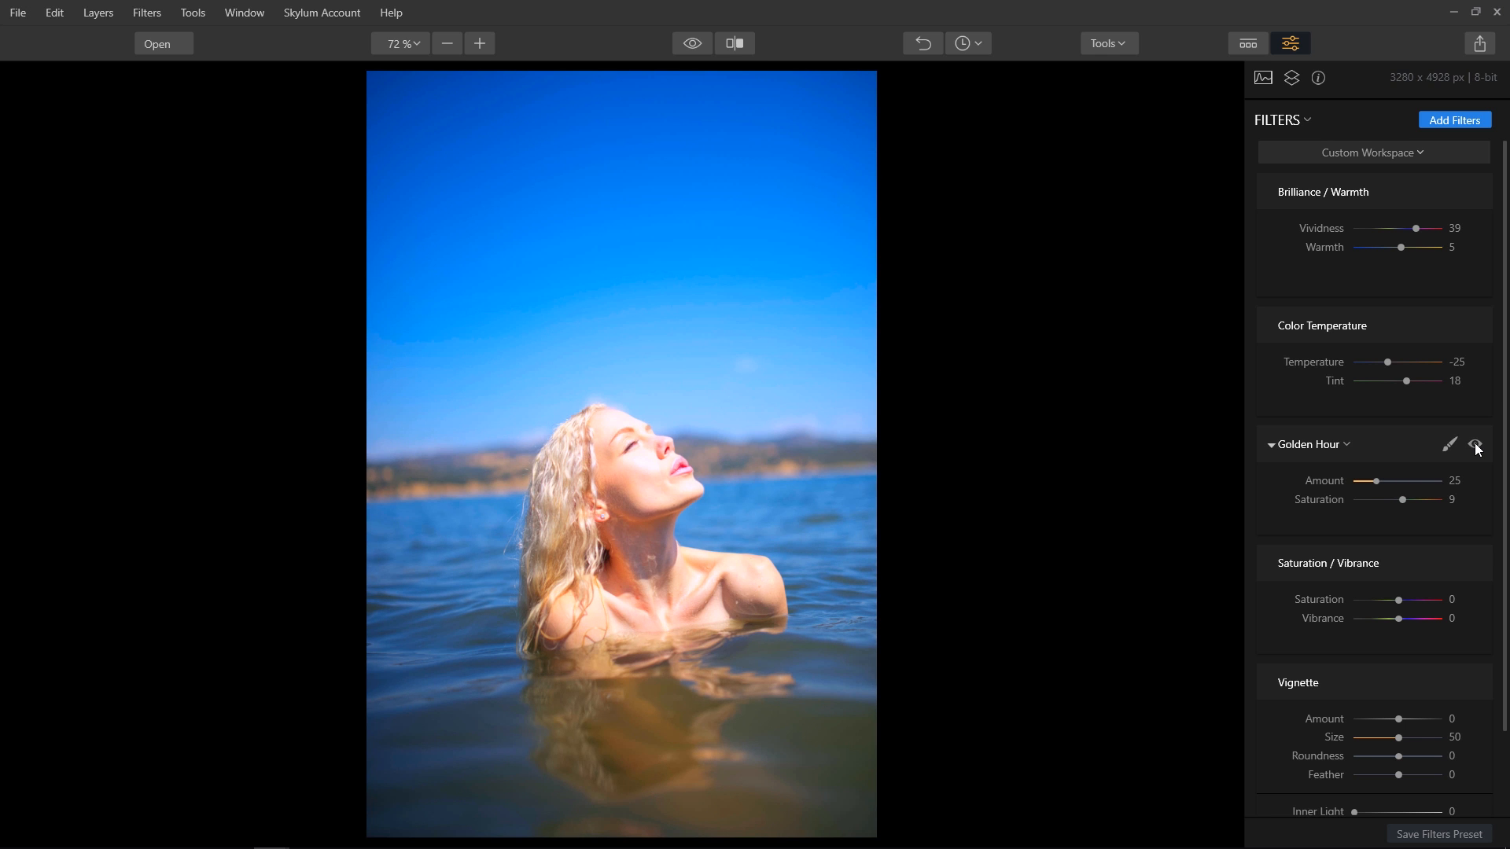
- Set Saturation / Vibrance to Saturation 4 and Vibrance 7, and darken the edges with Vignette Amount -55 and Size 34
mouse_move(1427, 534)
left_click_drag(1403, 601, 1407, 622)
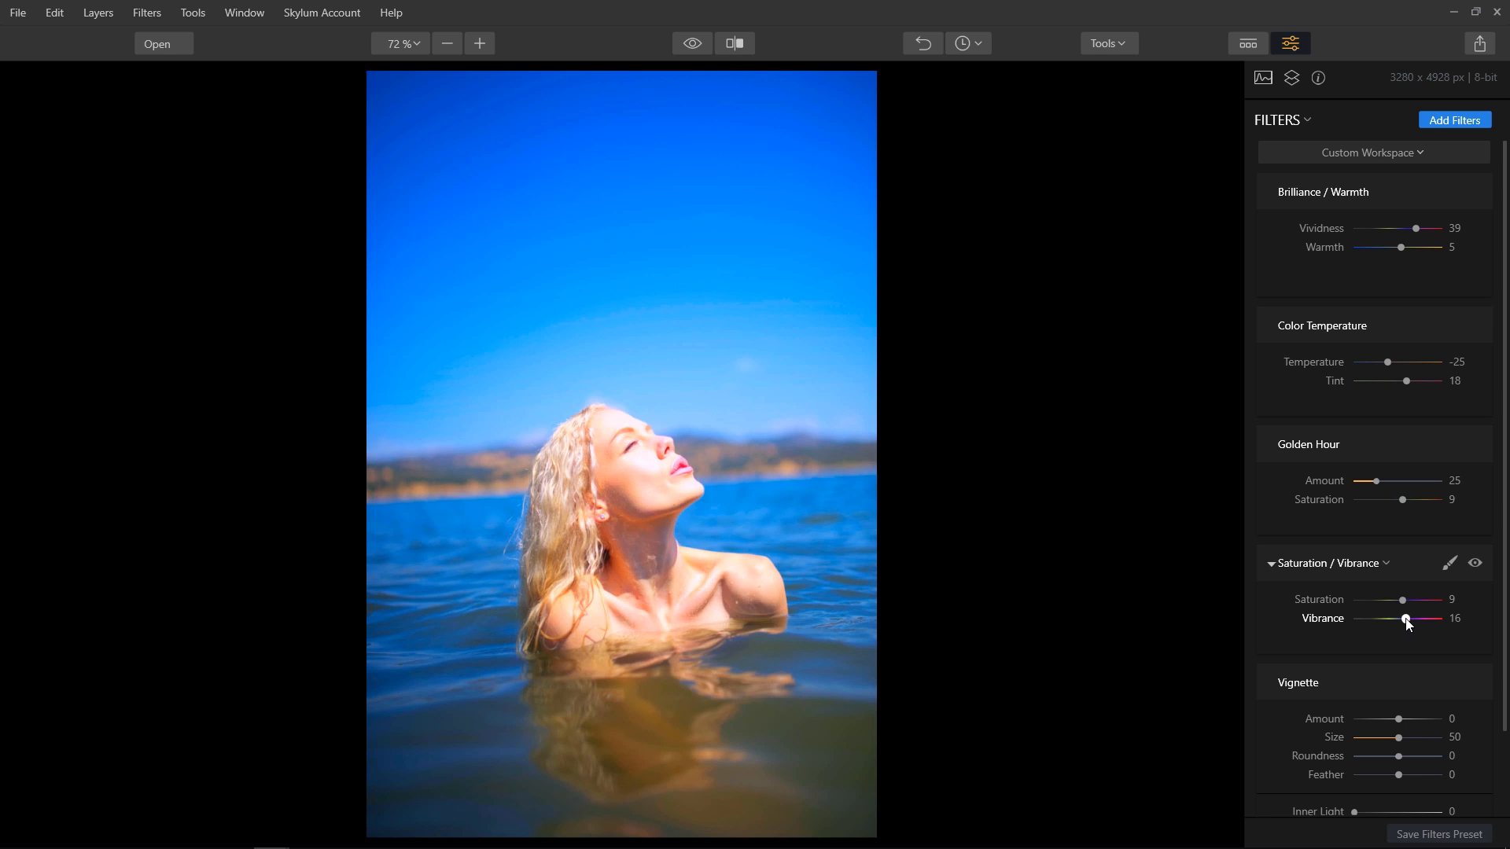
left_click_drag(1406, 620, 1402, 620)
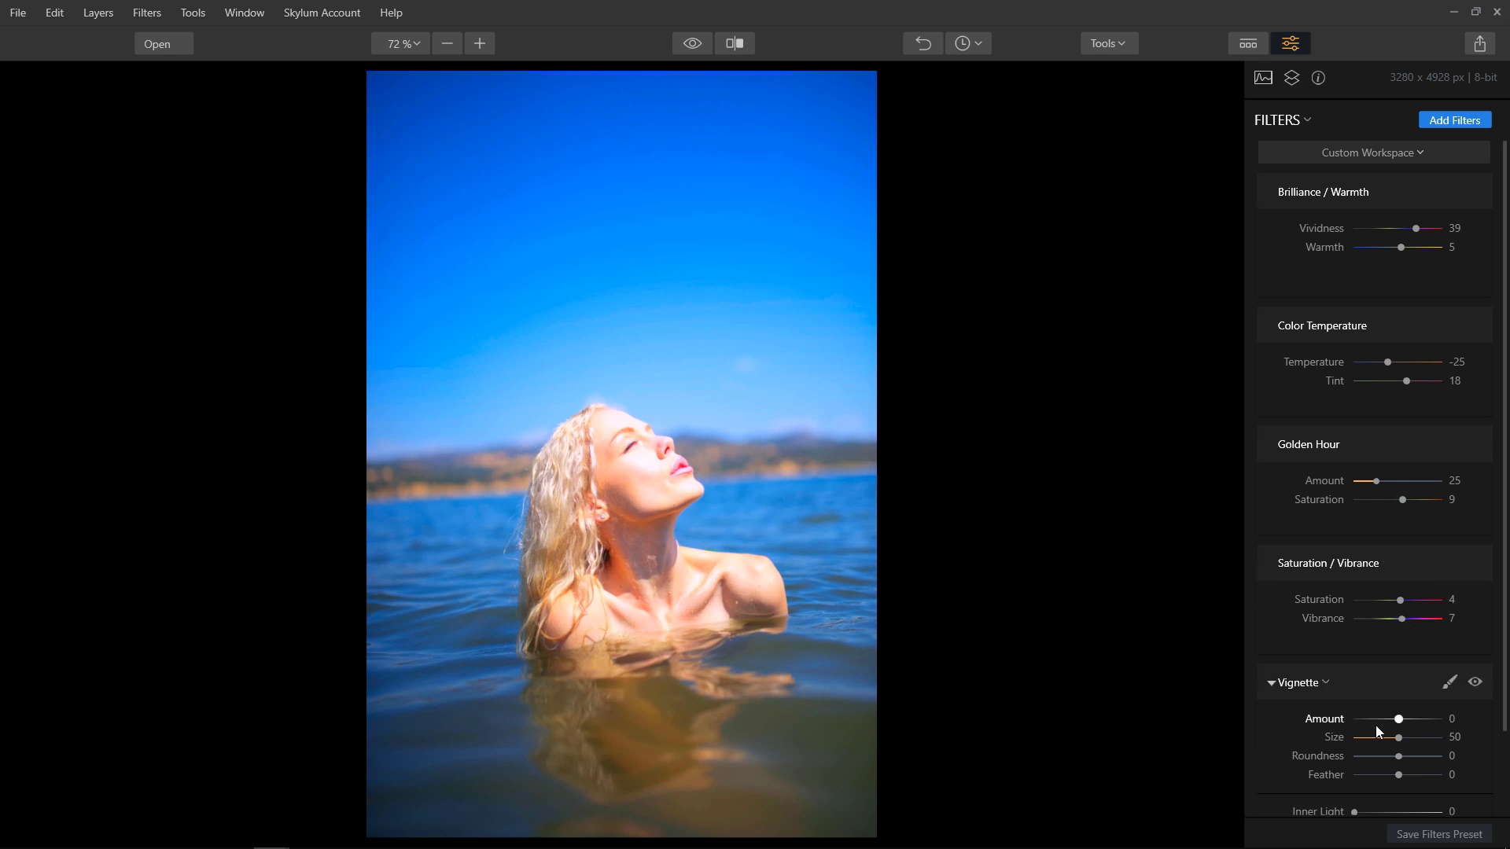
scroll(1361, 700, "down", 3)
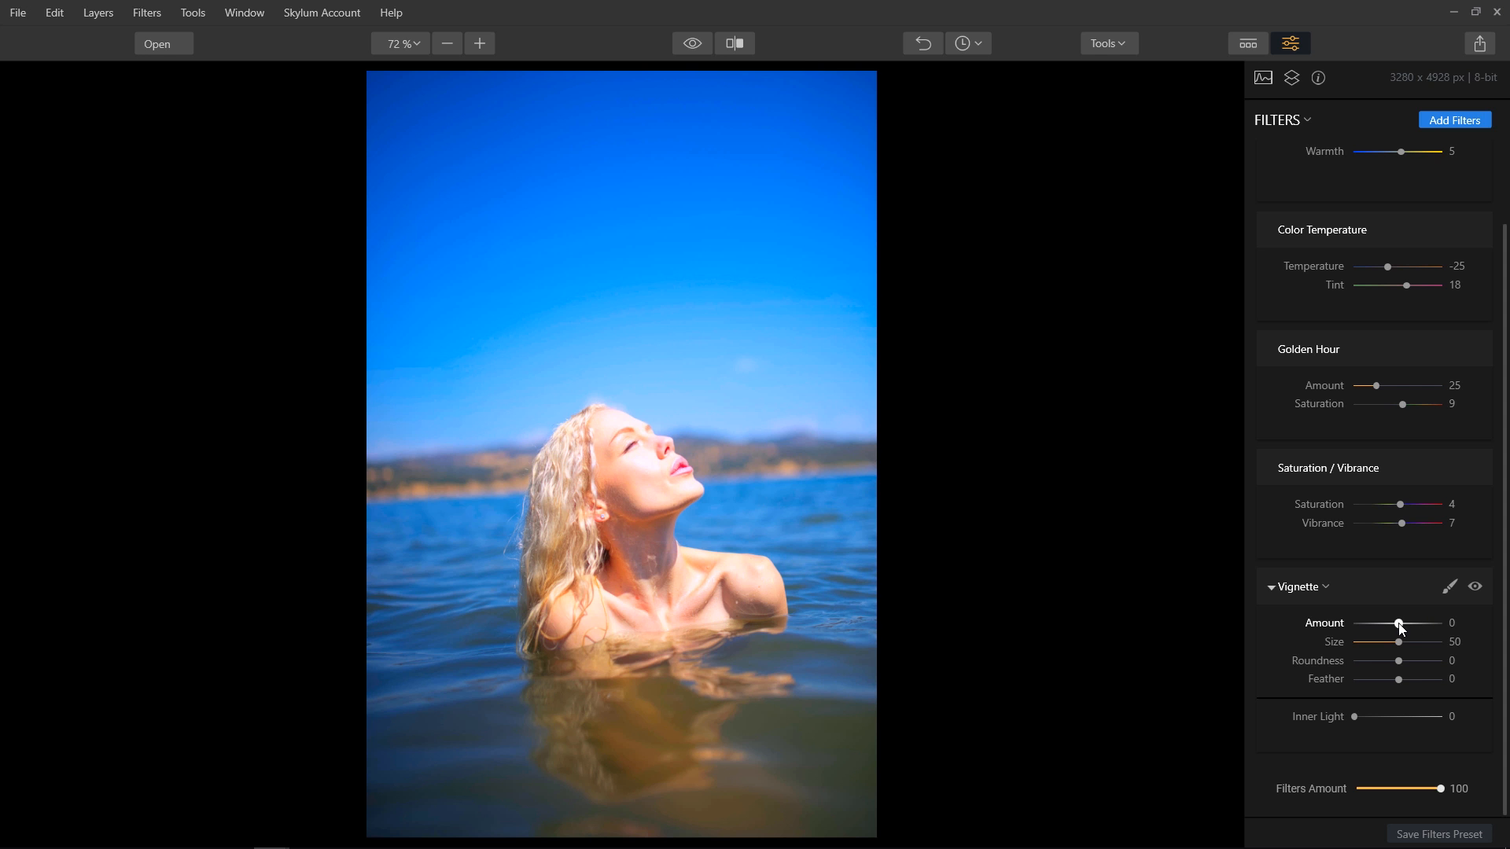
mouse_move(1399, 623)
left_mouse_down()
mouse_move(1374, 623)
mouse_move(1385, 641)
left_mouse_up()
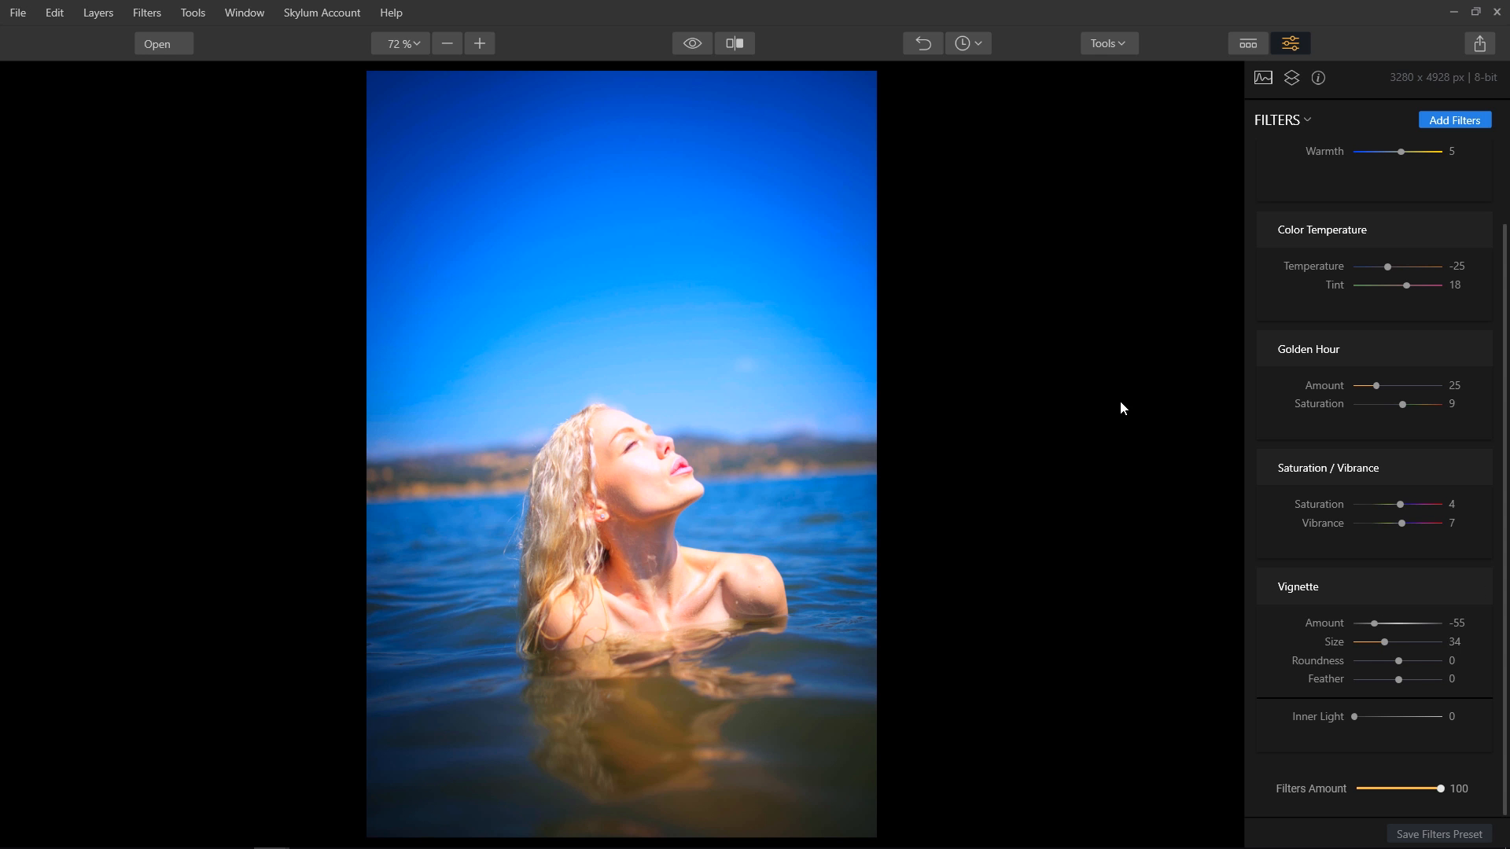
- Compare the edited portrait with the original, using both the quick preview and the split before/after view
left_click(692, 45)
left_click(734, 43)
left_click_drag(626, 193, 493, 208)
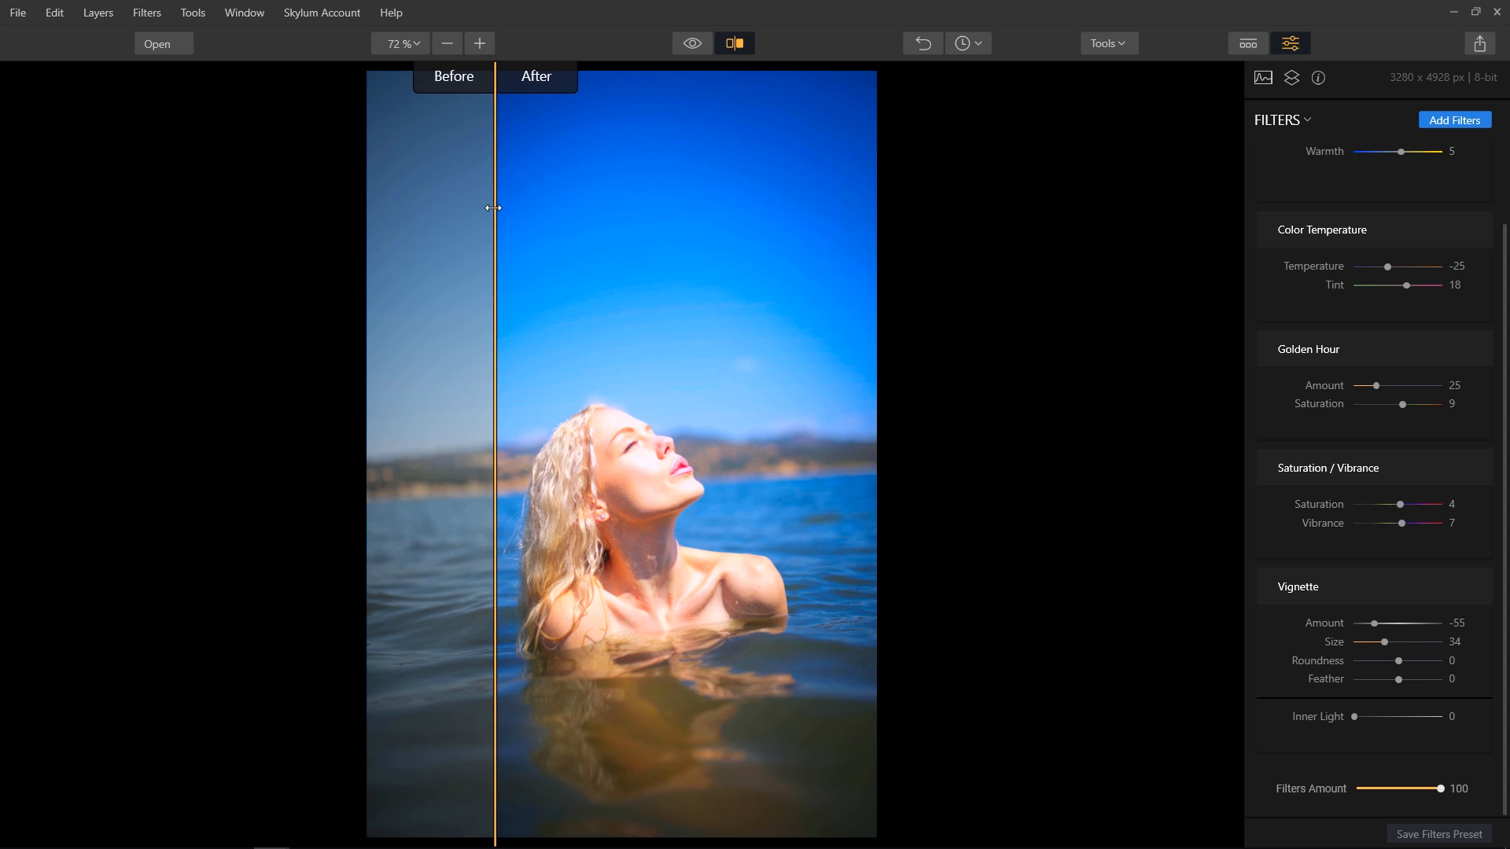
left_click(735, 47)
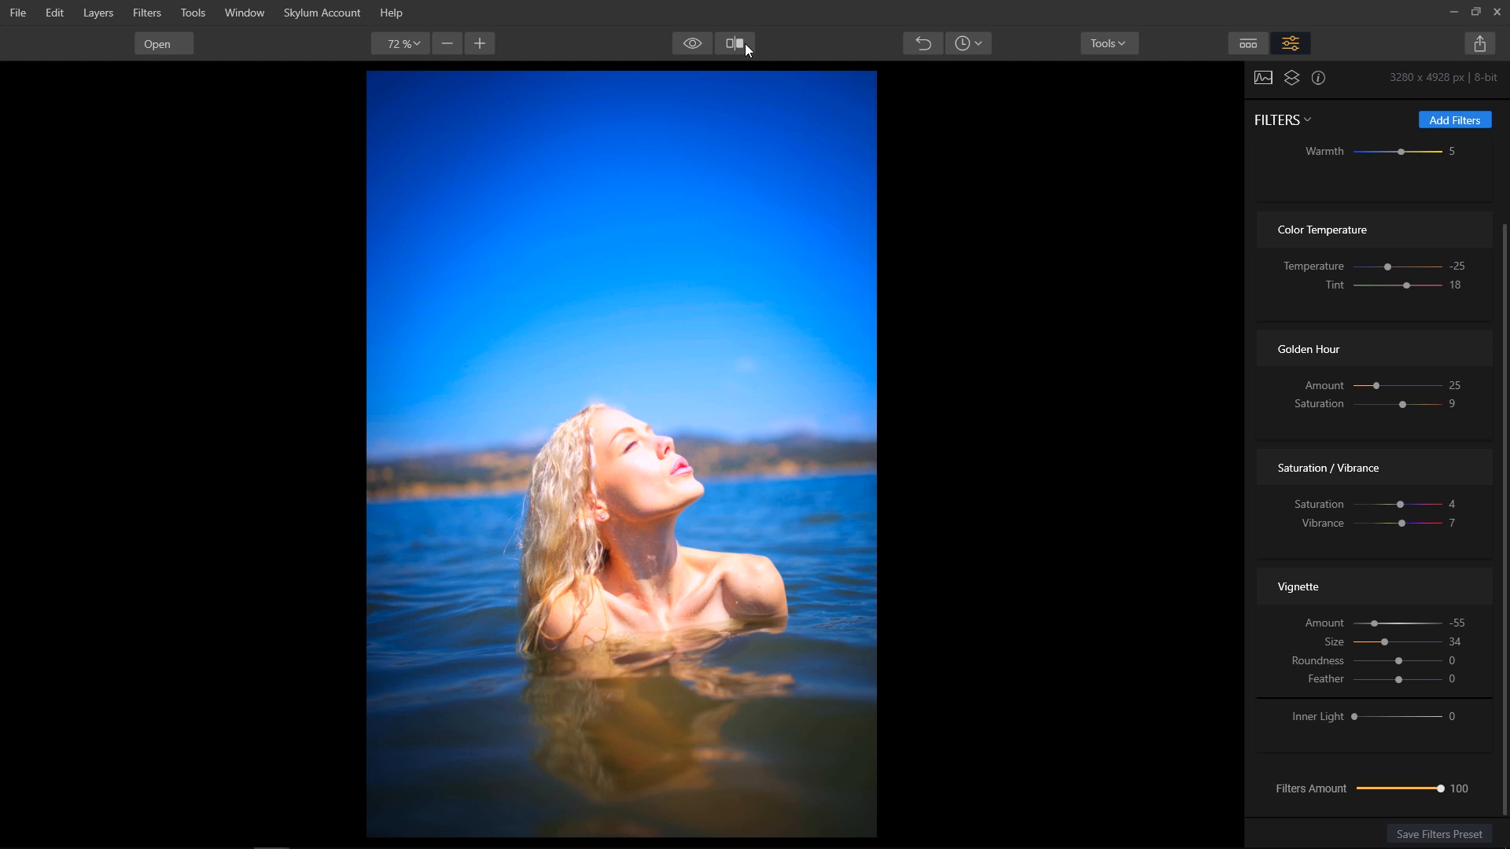